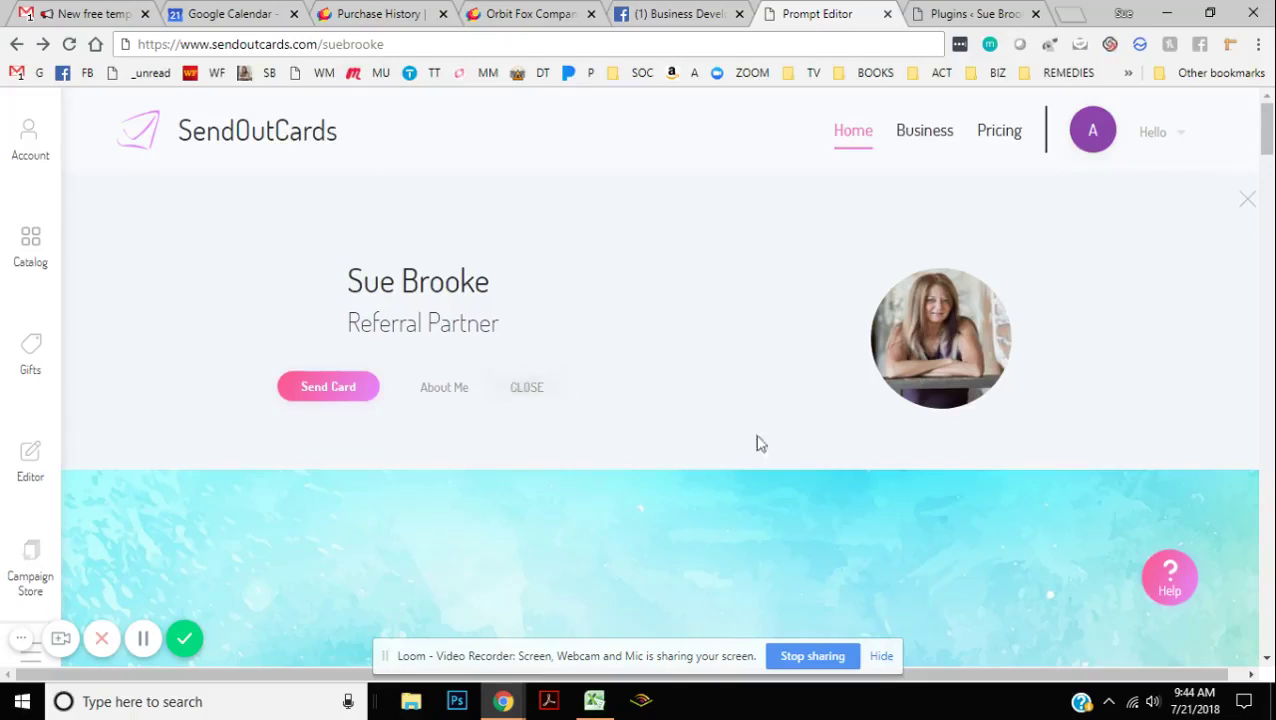
Step: Send a card from the partner's profile, then browse the catalog back up to the category row
scroll(724, 324, down, 1)
scroll(720, 330, down, 3)
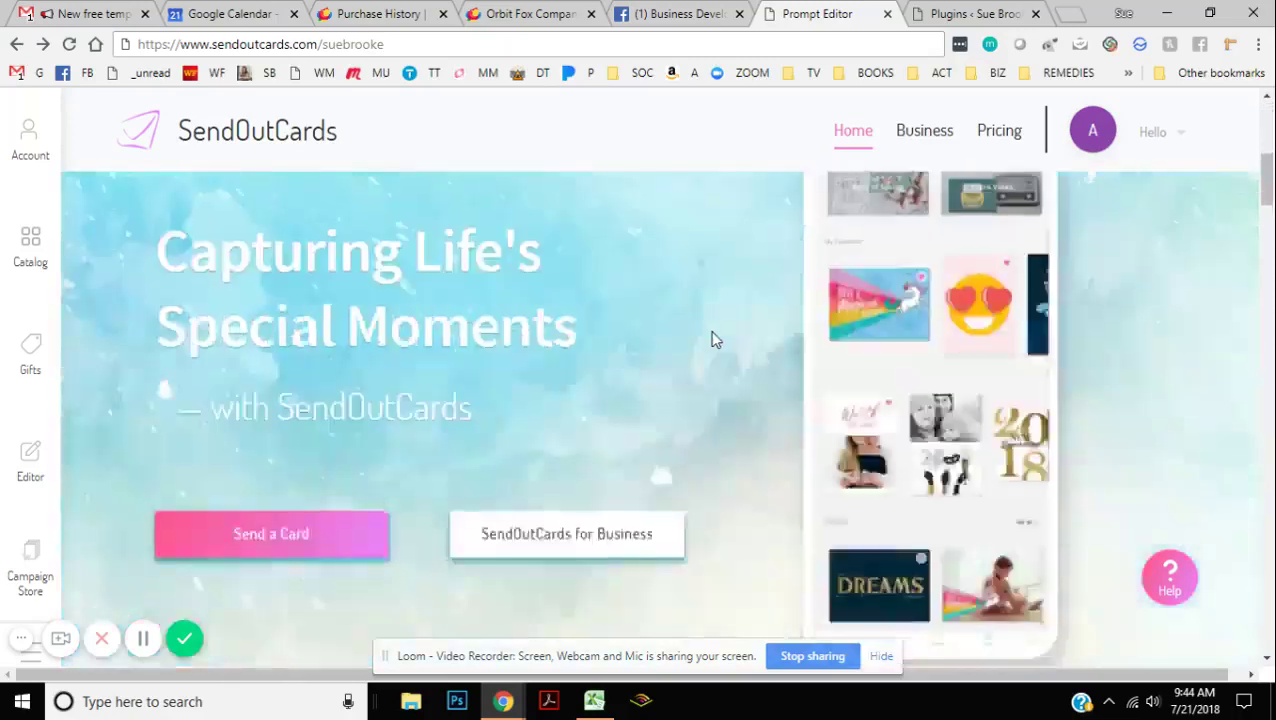
scroll(710, 335, down, 4)
scroll(706, 344, up, 8)
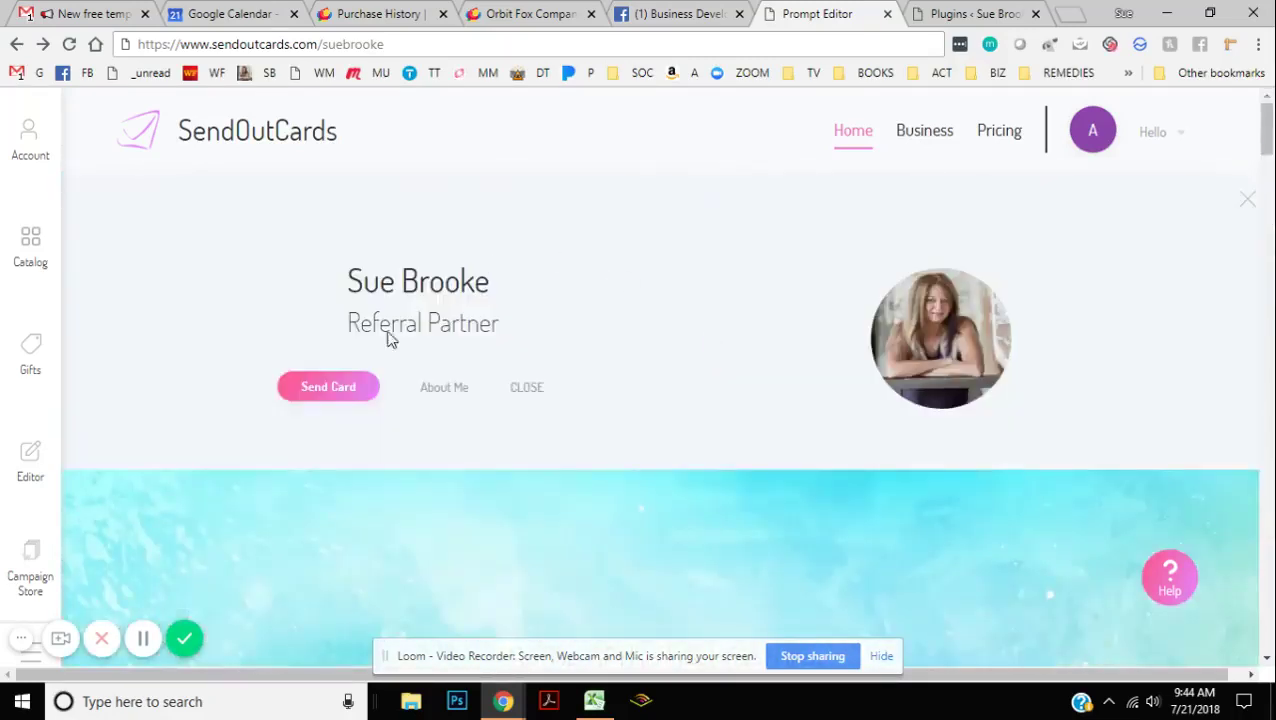
click(332, 389)
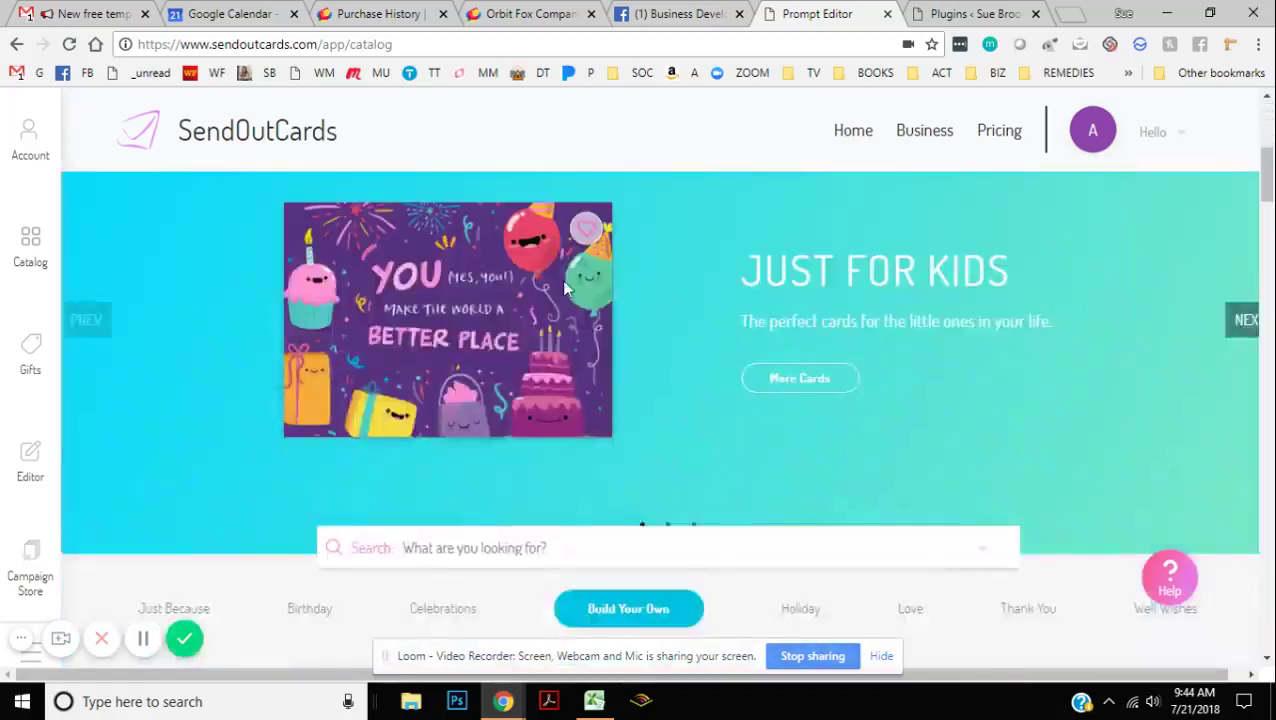
scroll(578, 350, down, 10)
scroll(580, 376, down, 8)
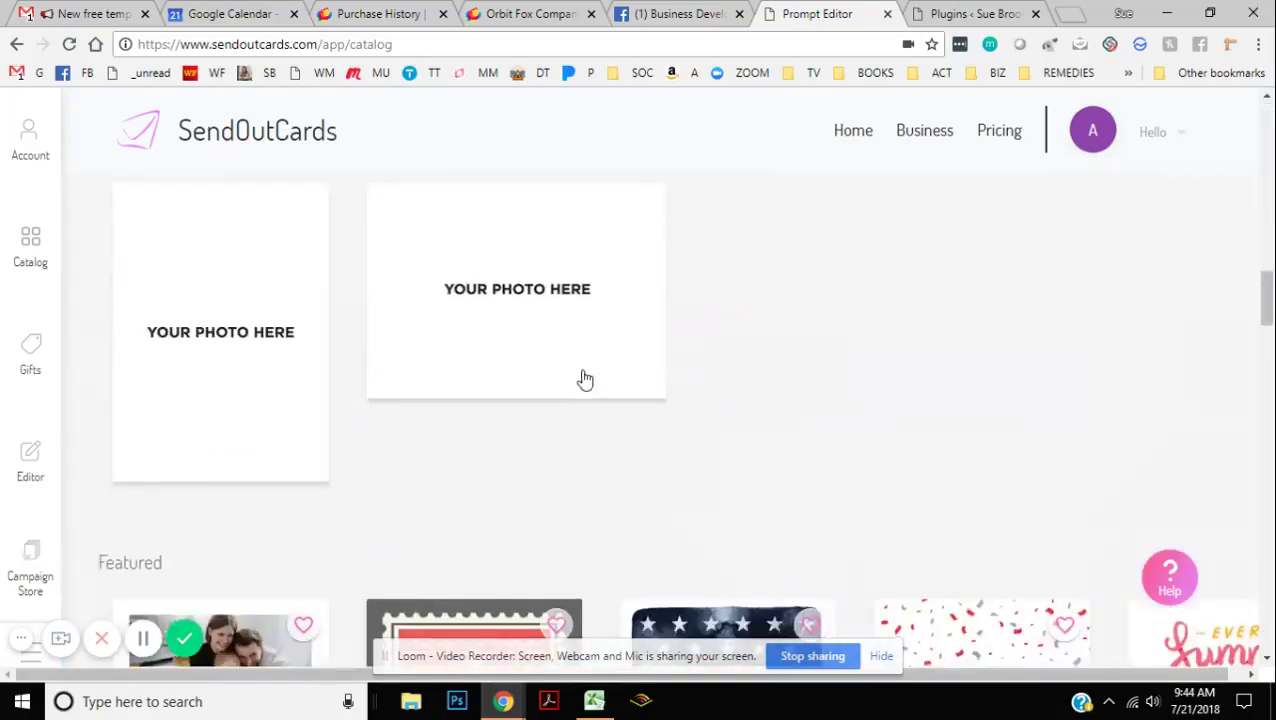
scroll(588, 378, down, 3)
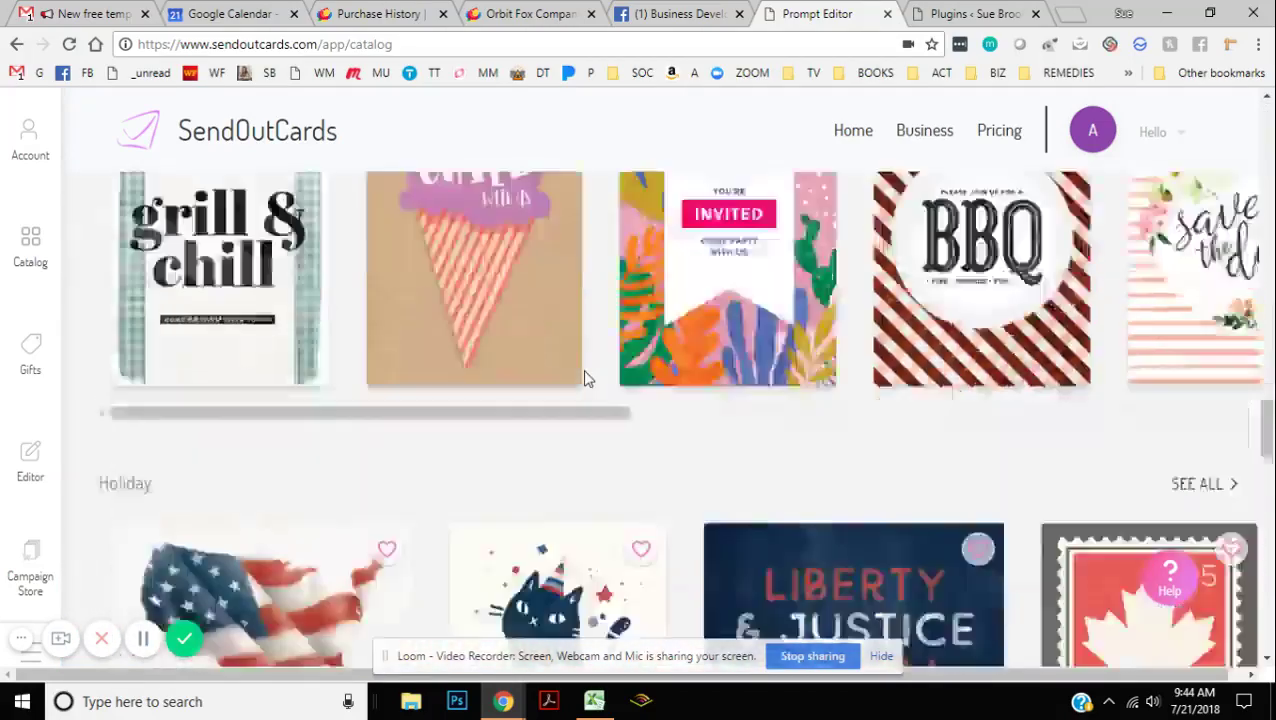
scroll(588, 378, up, 10)
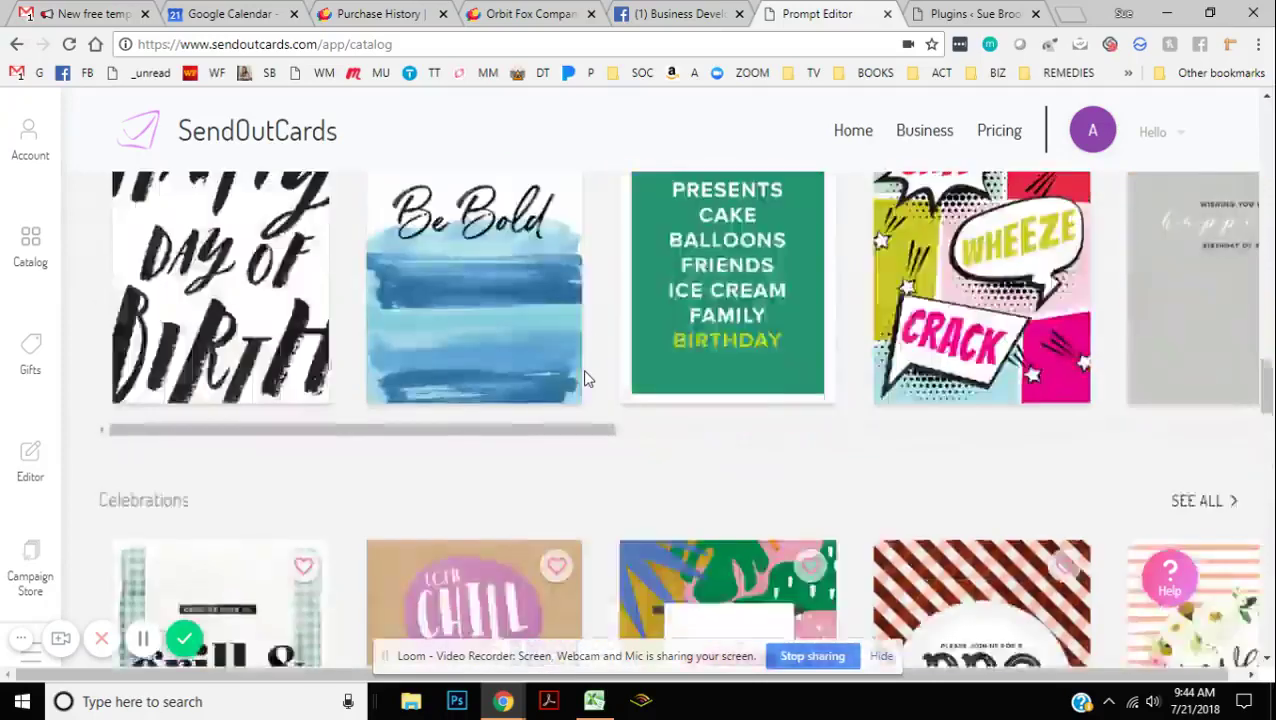
scroll(587, 380, up, 6)
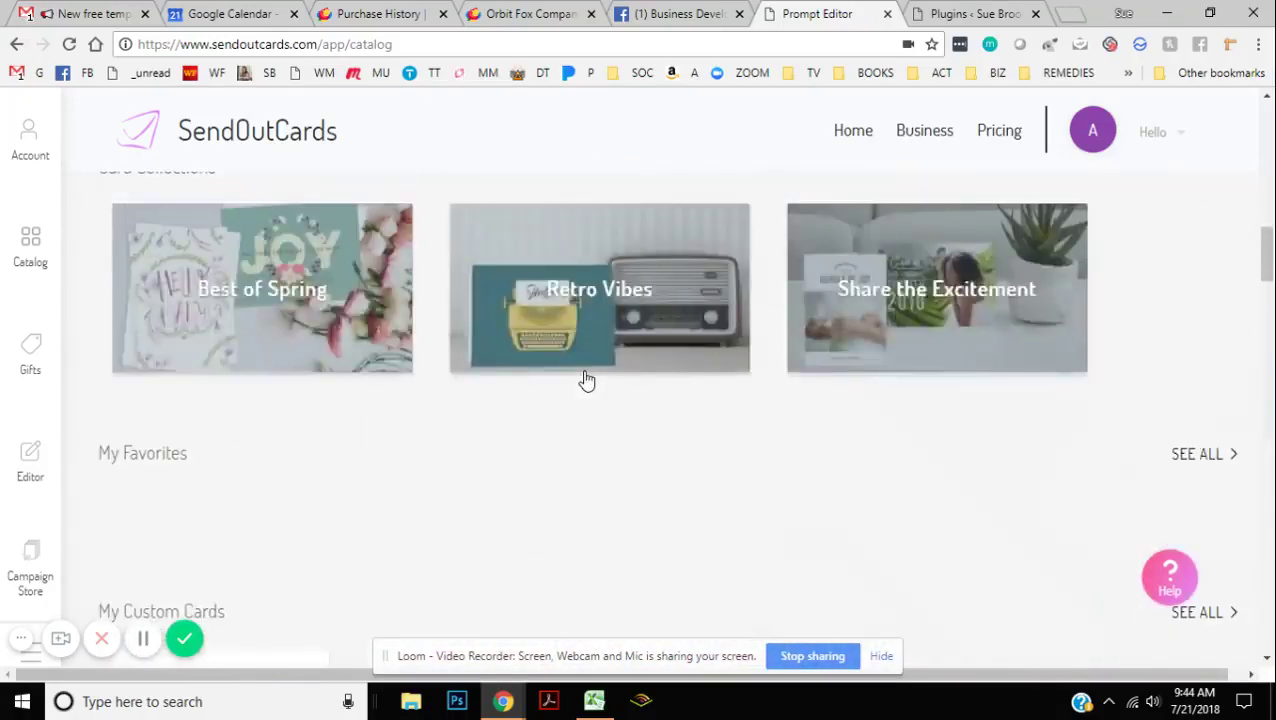
scroll(586, 378, up, 5)
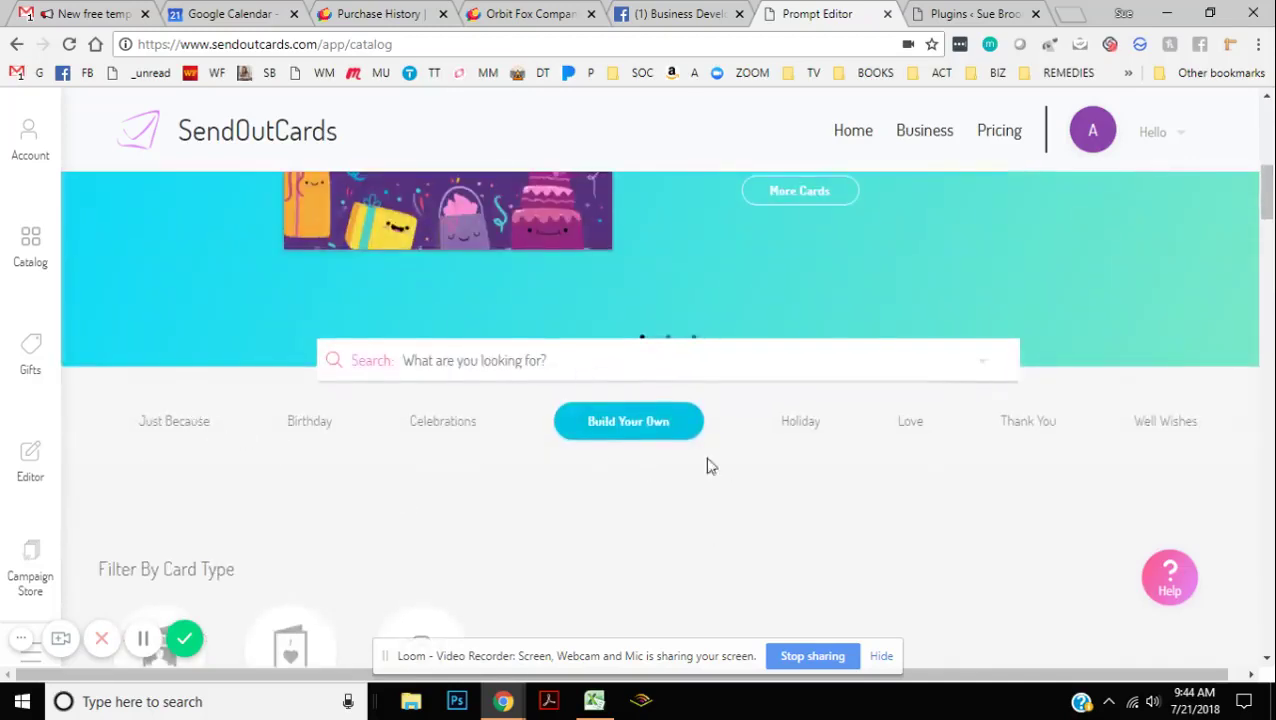
Step: Start a Build Your Own card in portrait orientation and customize it
click(643, 423)
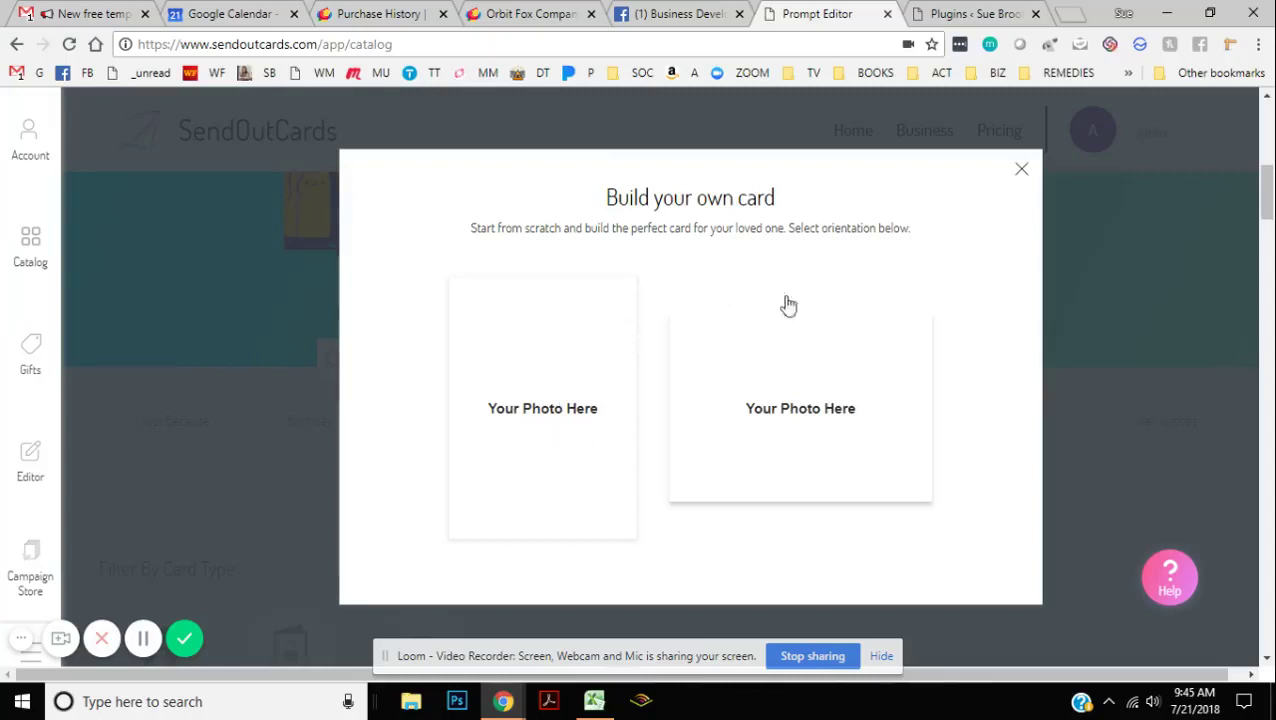
click(563, 419)
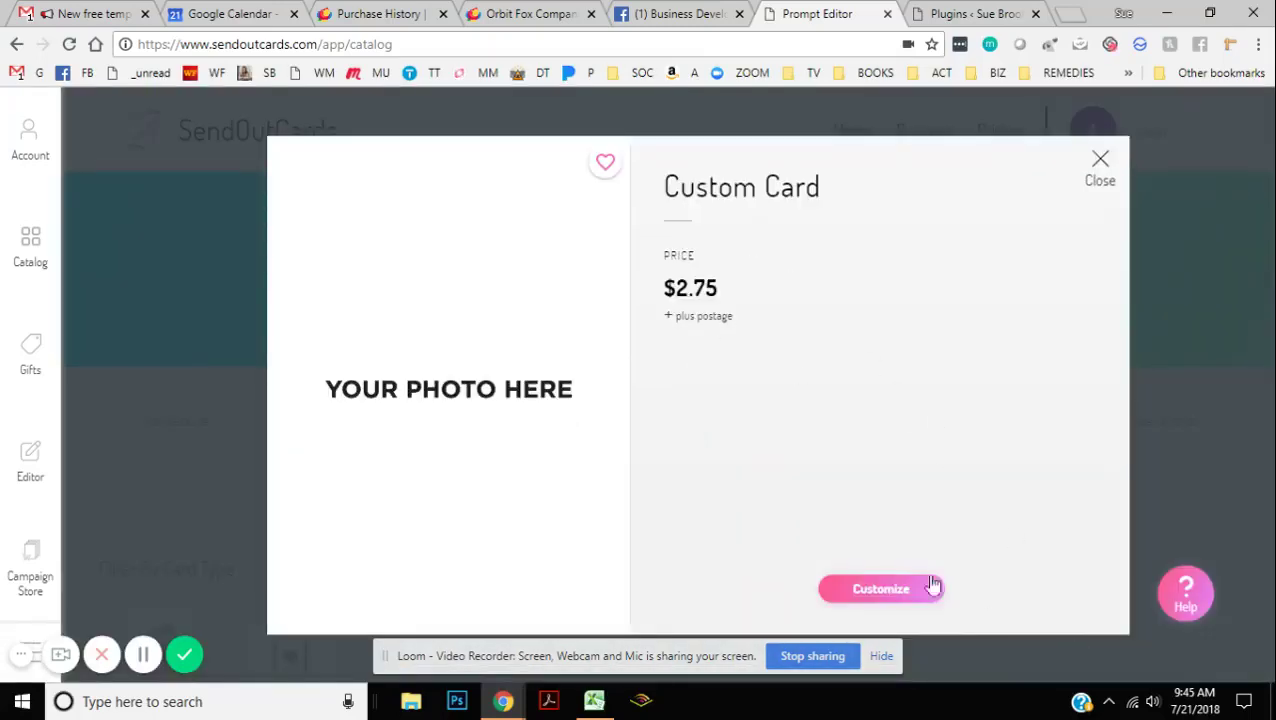
click(870, 592)
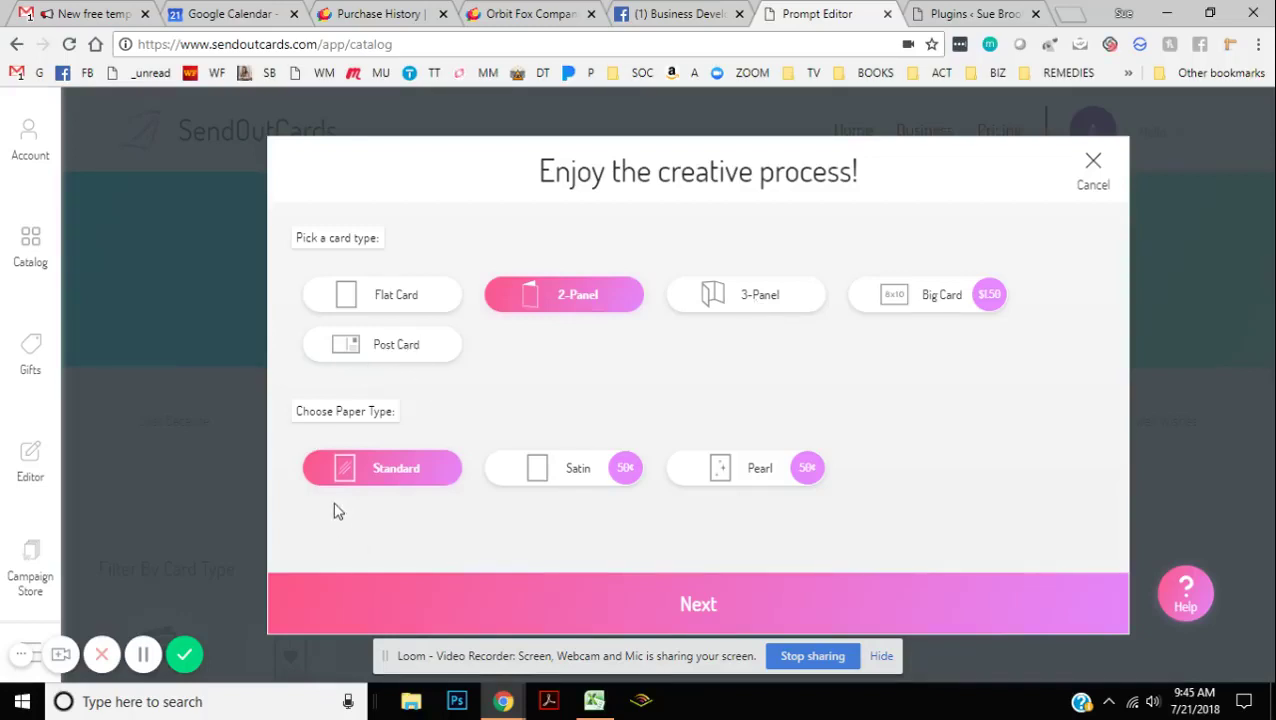
Step: Confirm a 2-panel Standard card and put the two-women photo from My Images on the front
click(698, 605)
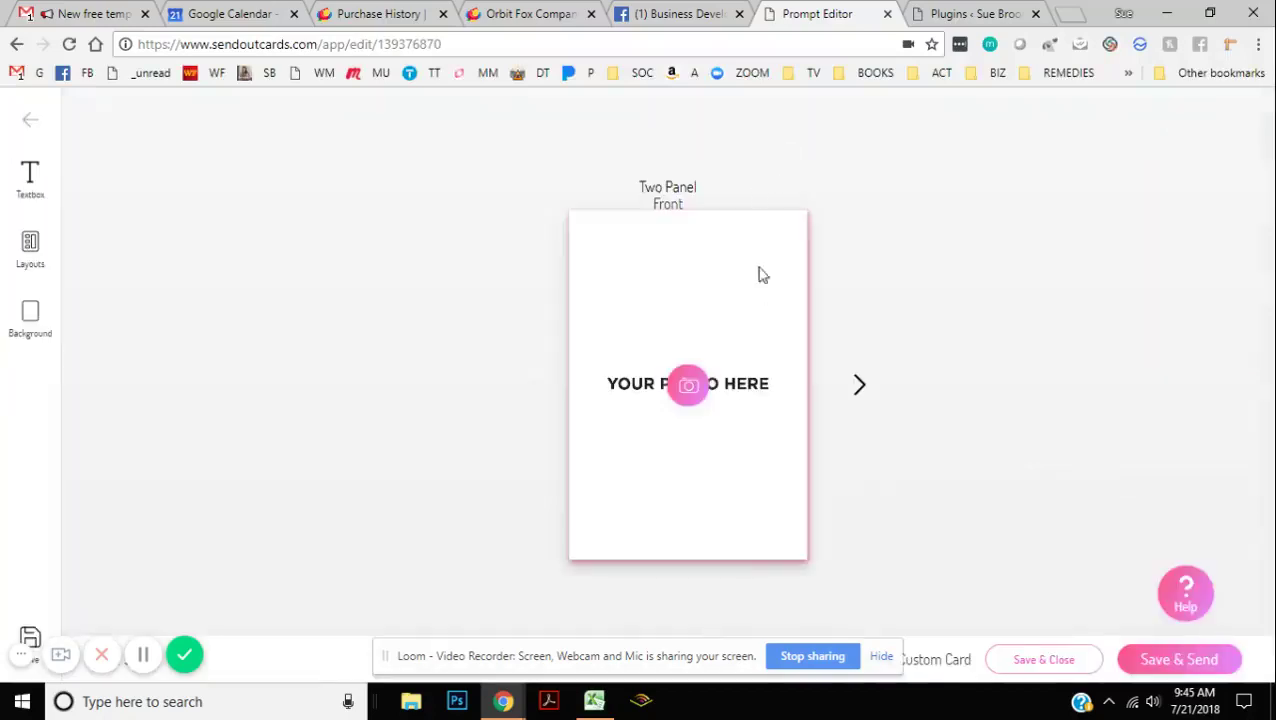
click(687, 385)
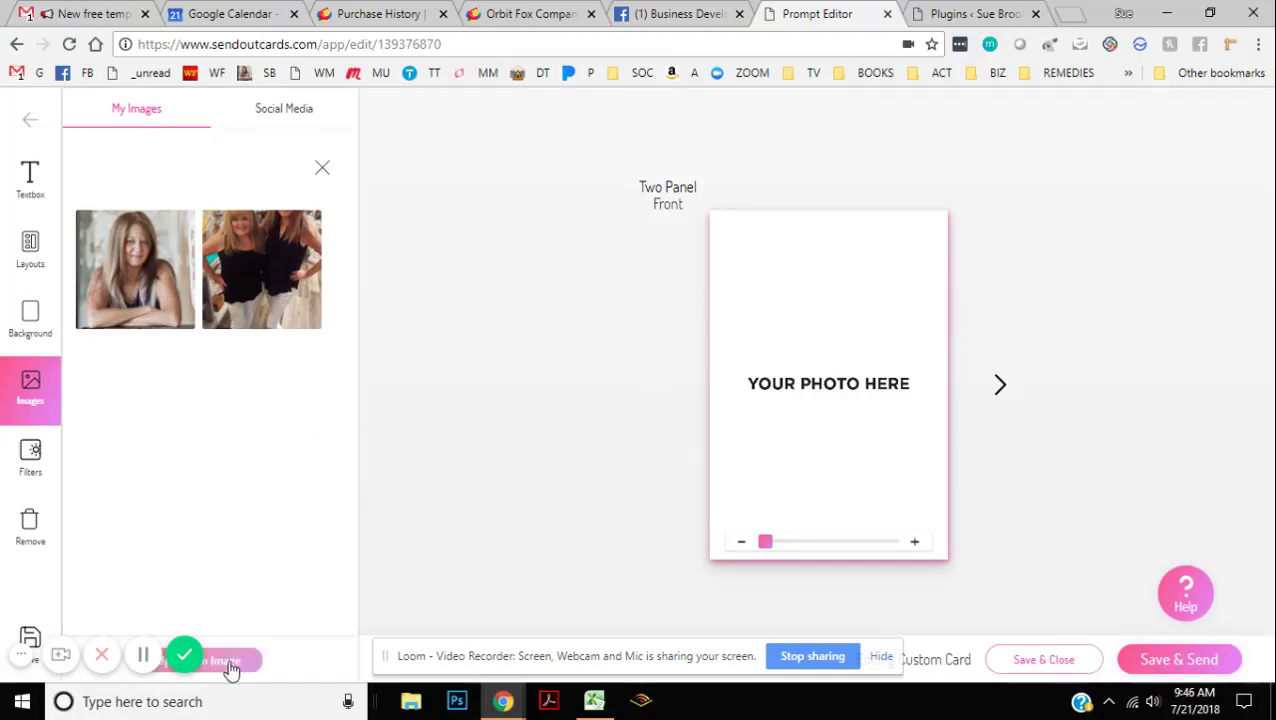
click(252, 253)
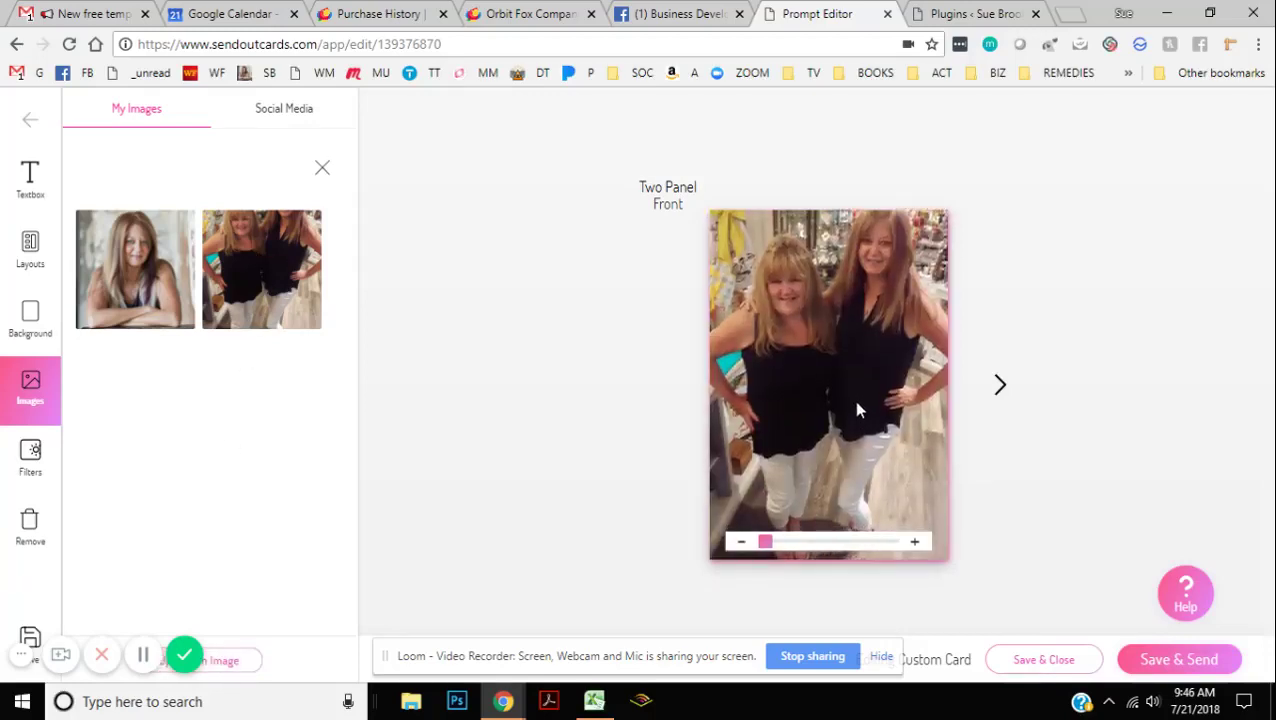
Step: Fine-tune the photo's position within the front panel
drag(857, 403, 857, 397)
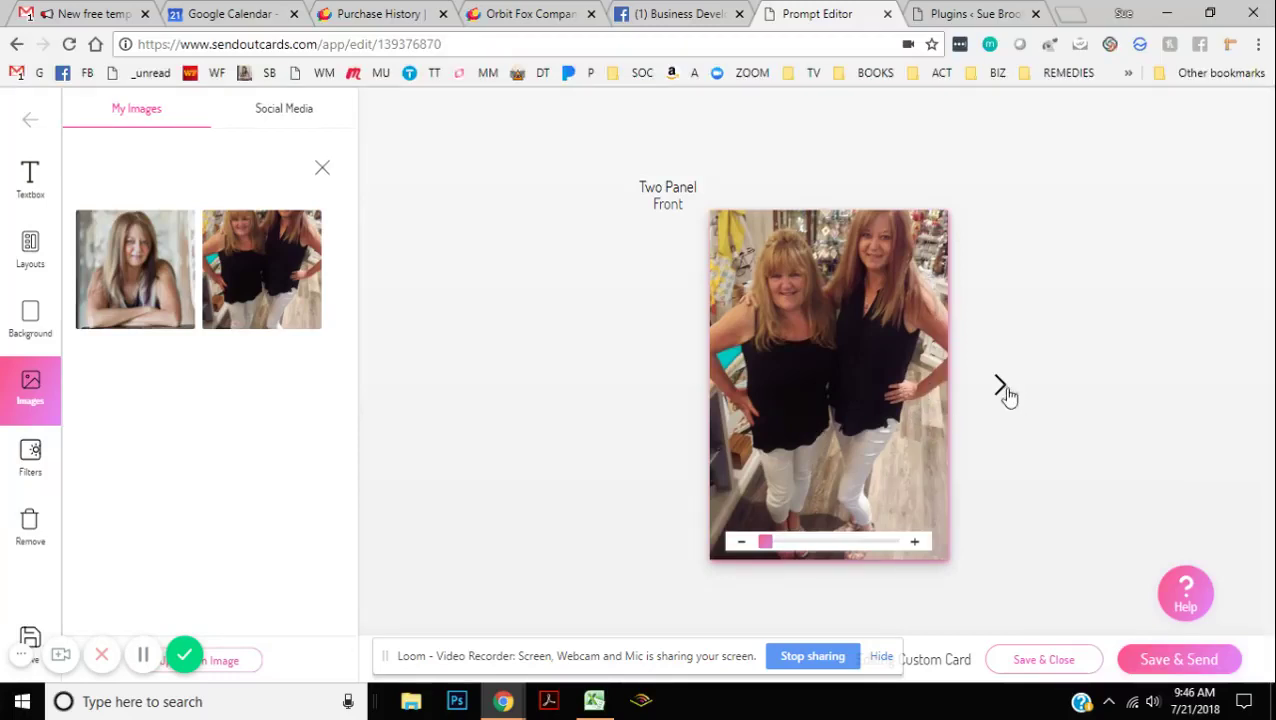
drag(816, 351, 851, 368)
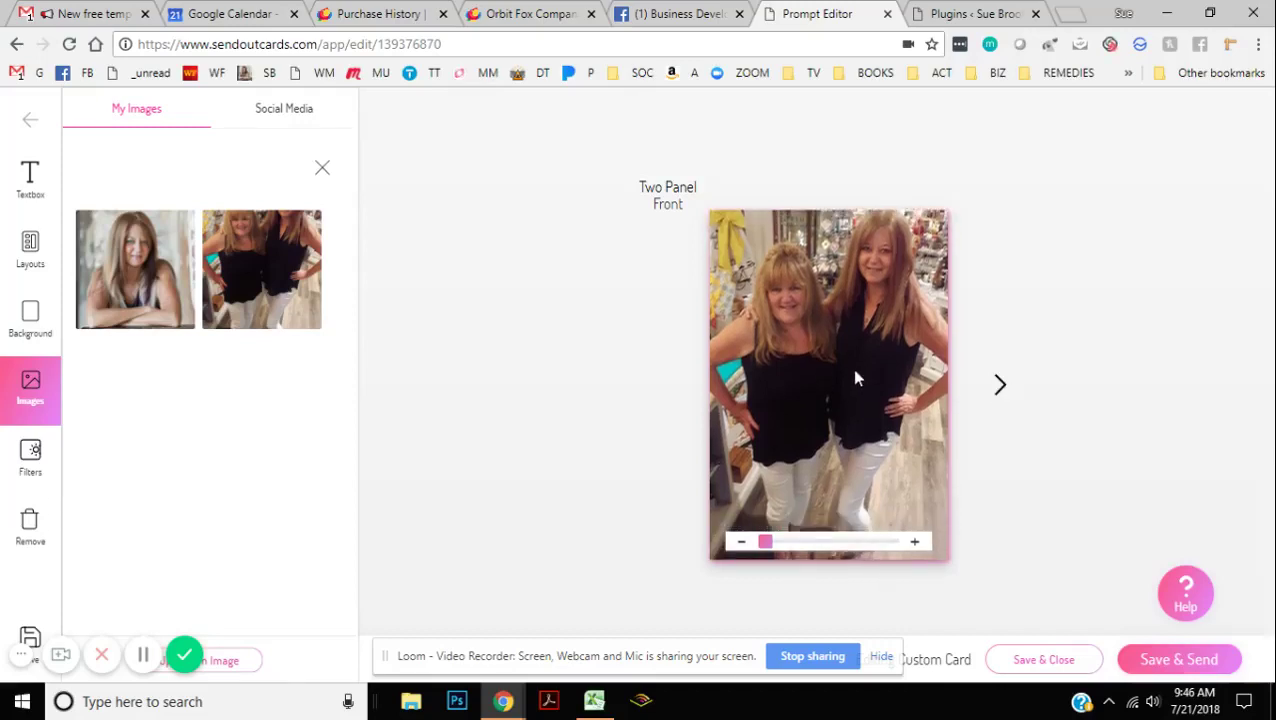
click(1002, 389)
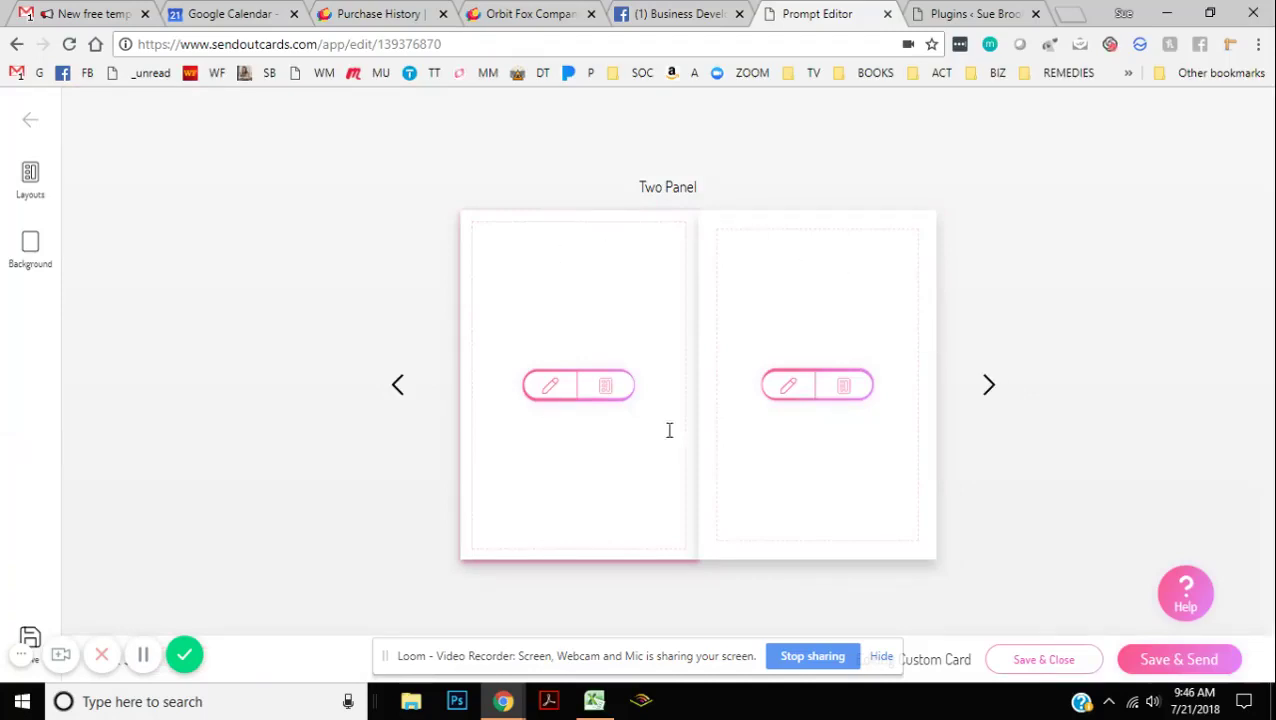
Step: Add the message '#NewSisters!' to the right inside panel
click(788, 388)
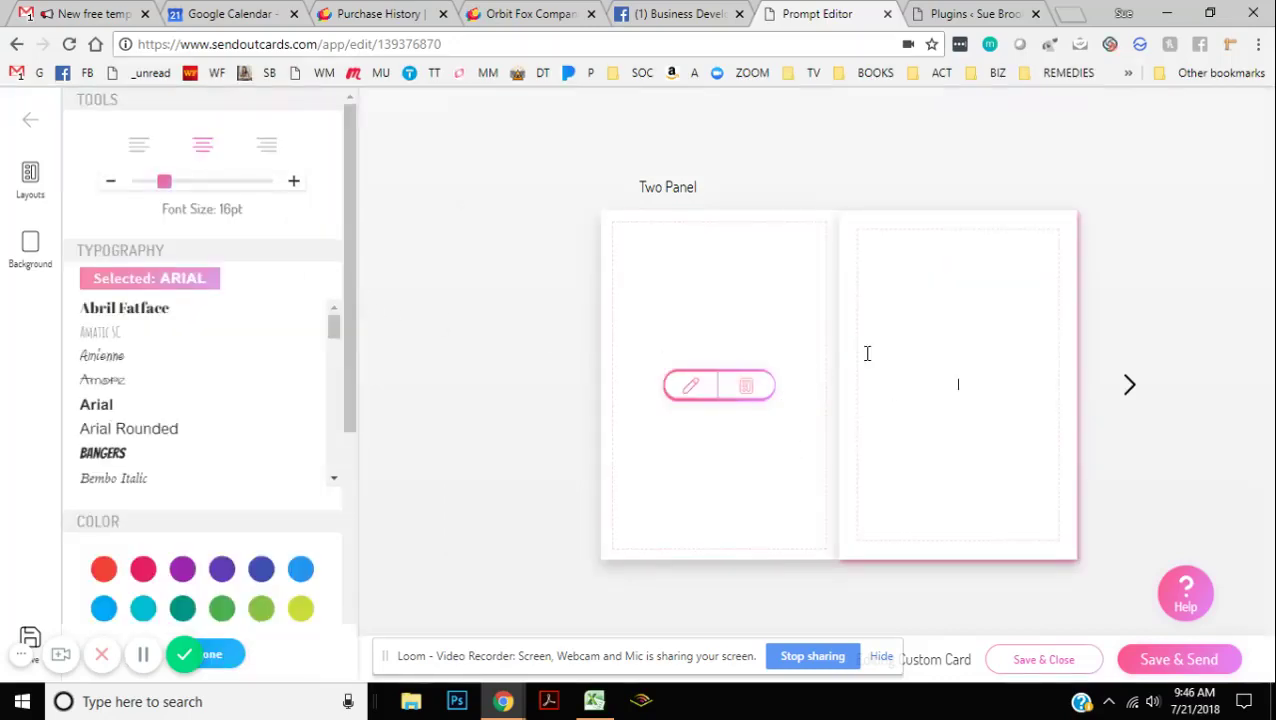
text(#NewSisters!)
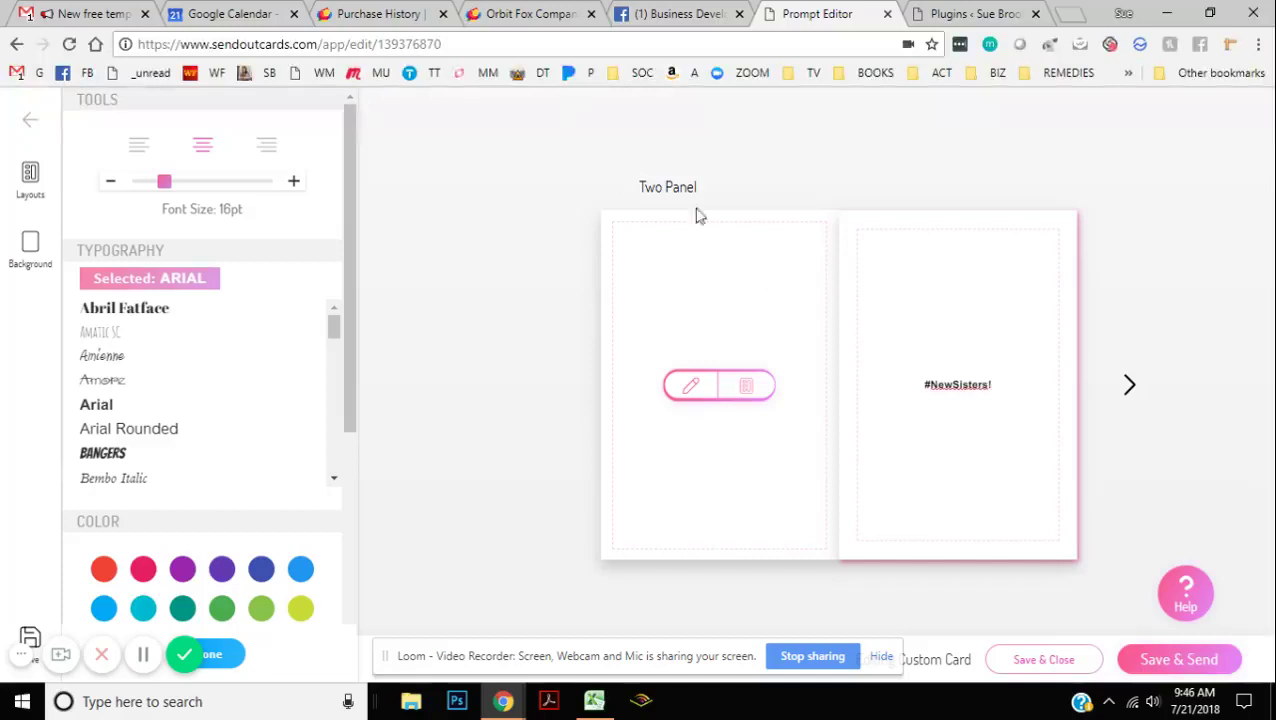
drag(1011, 390, 877, 376)
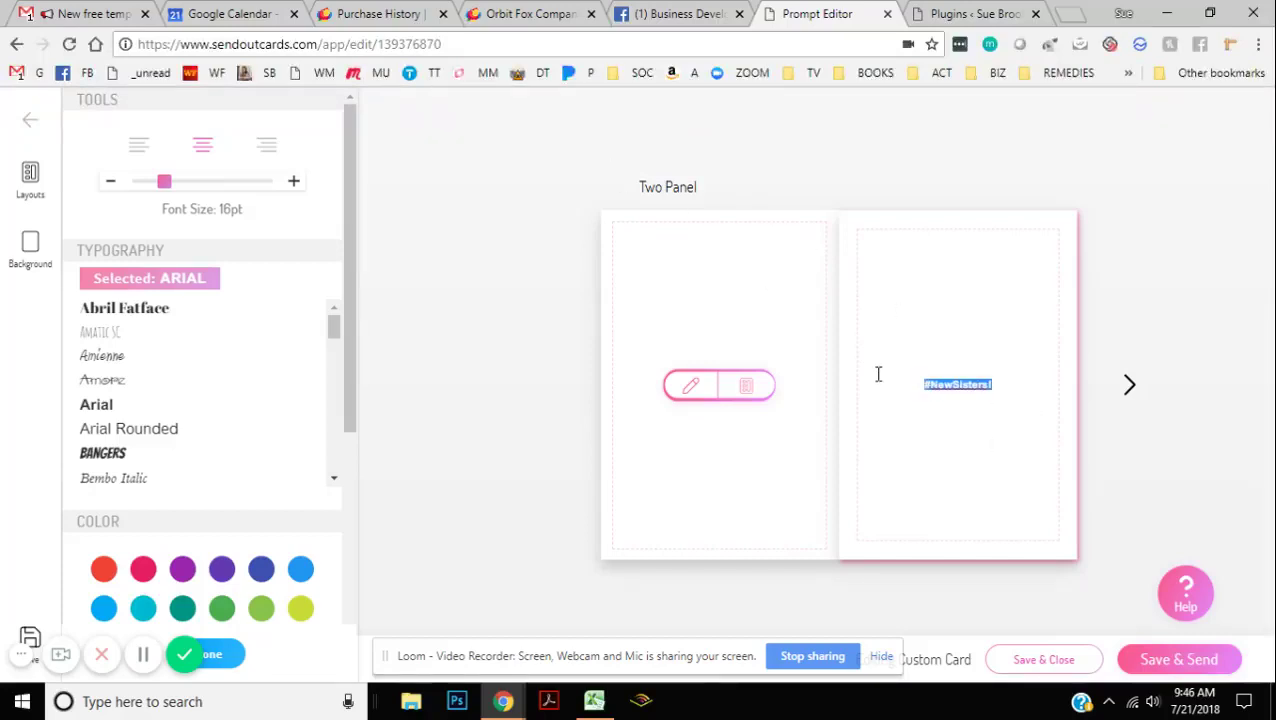
Step: Style the message as 28pt Abril Fatface in purple
click(166, 182)
click(216, 181)
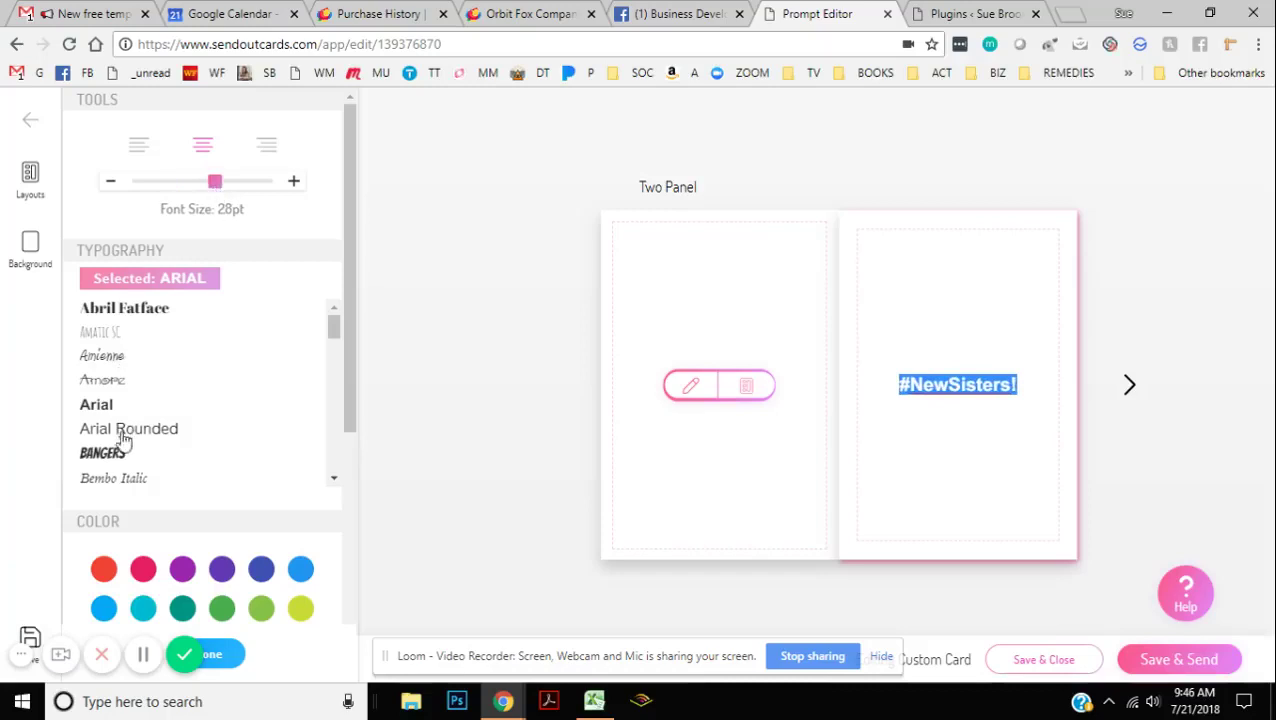
click(103, 360)
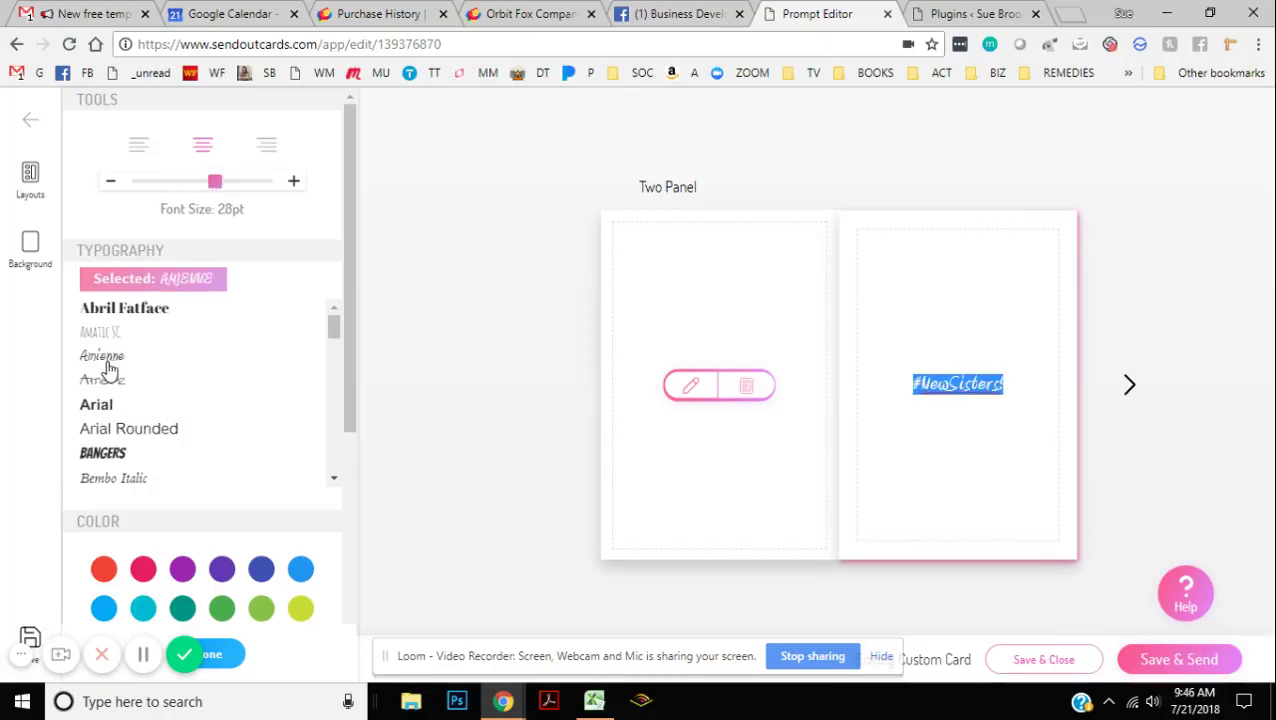
click(145, 308)
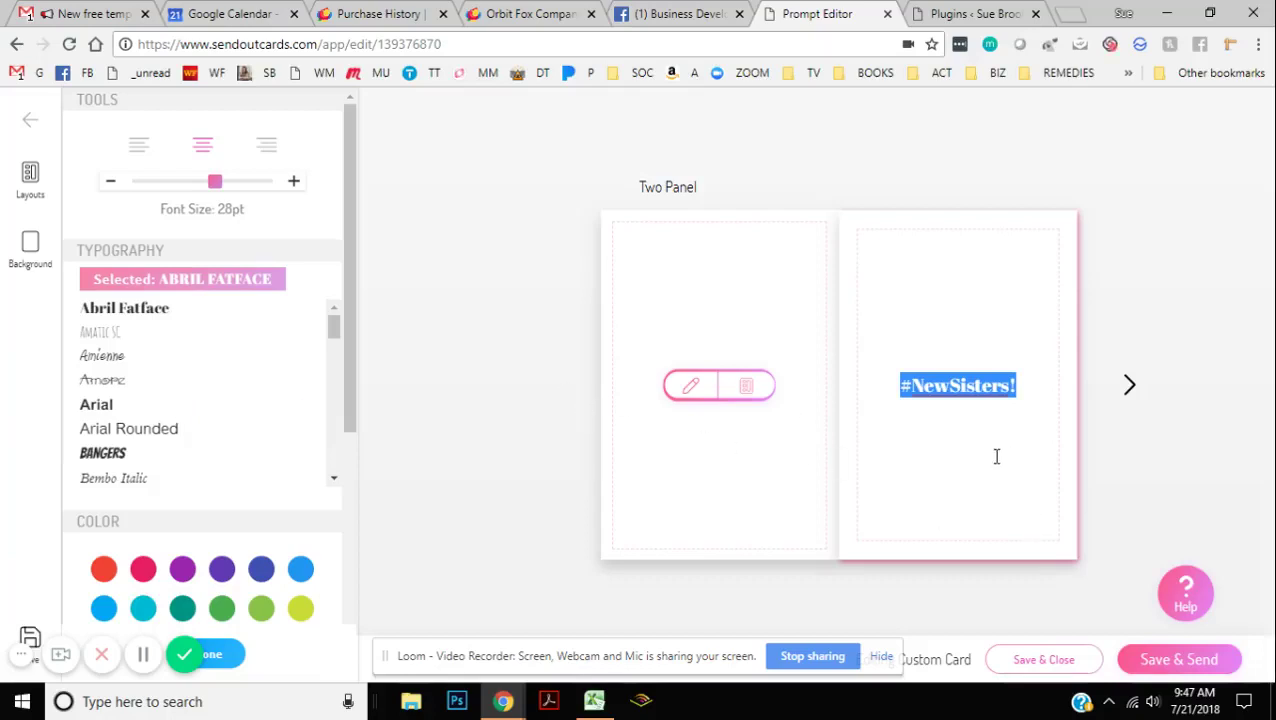
click(222, 569)
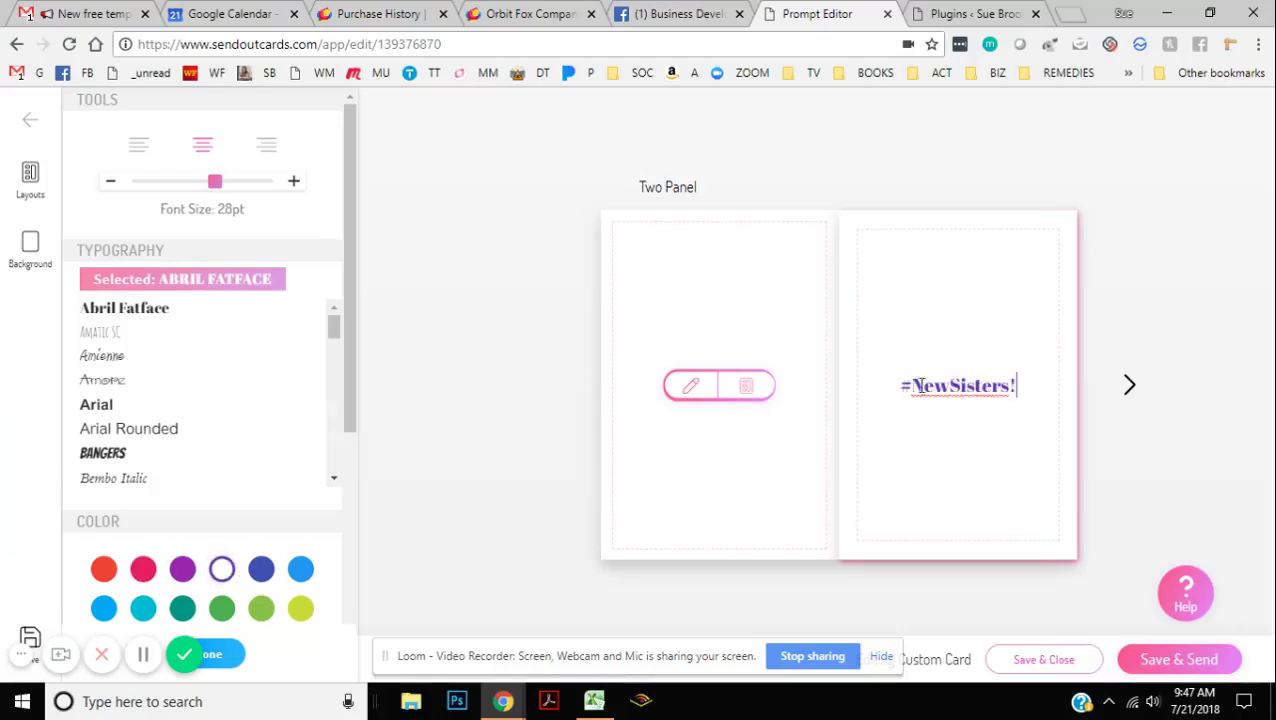
click(1130, 390)
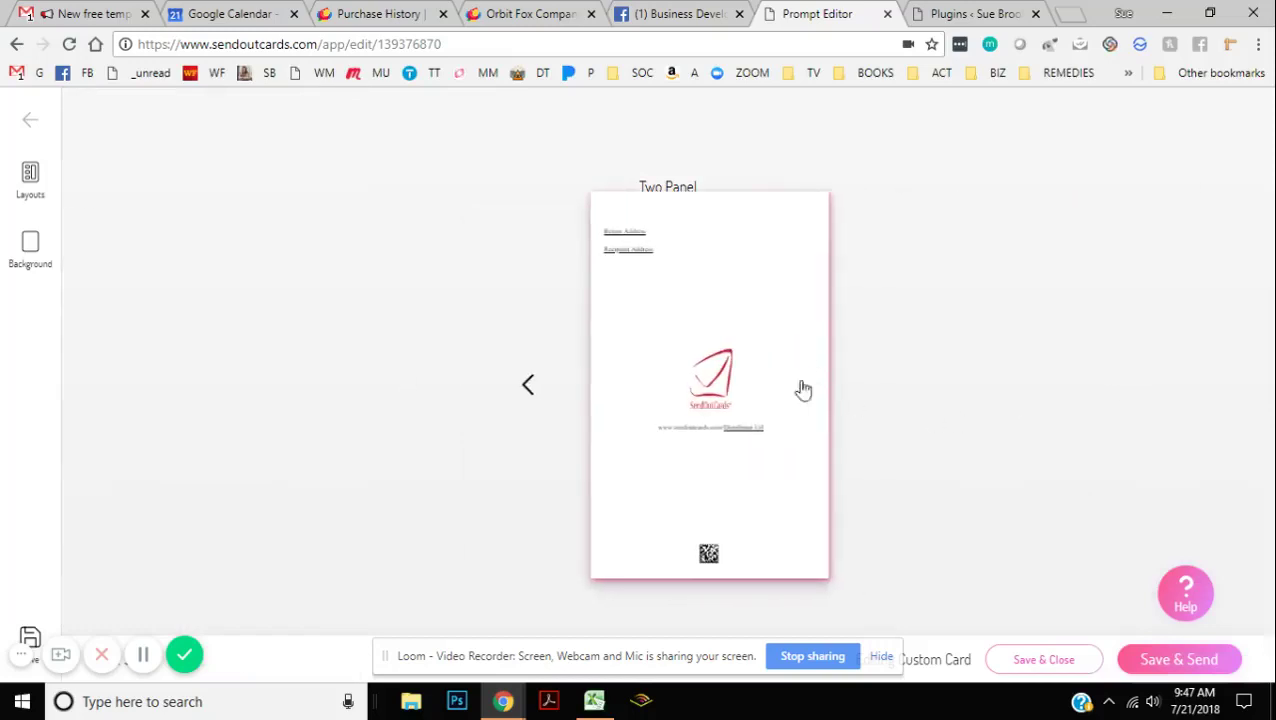
Step: Apply the gold-frame name layout to the back and place the first My Images photo in it
click(33, 180)
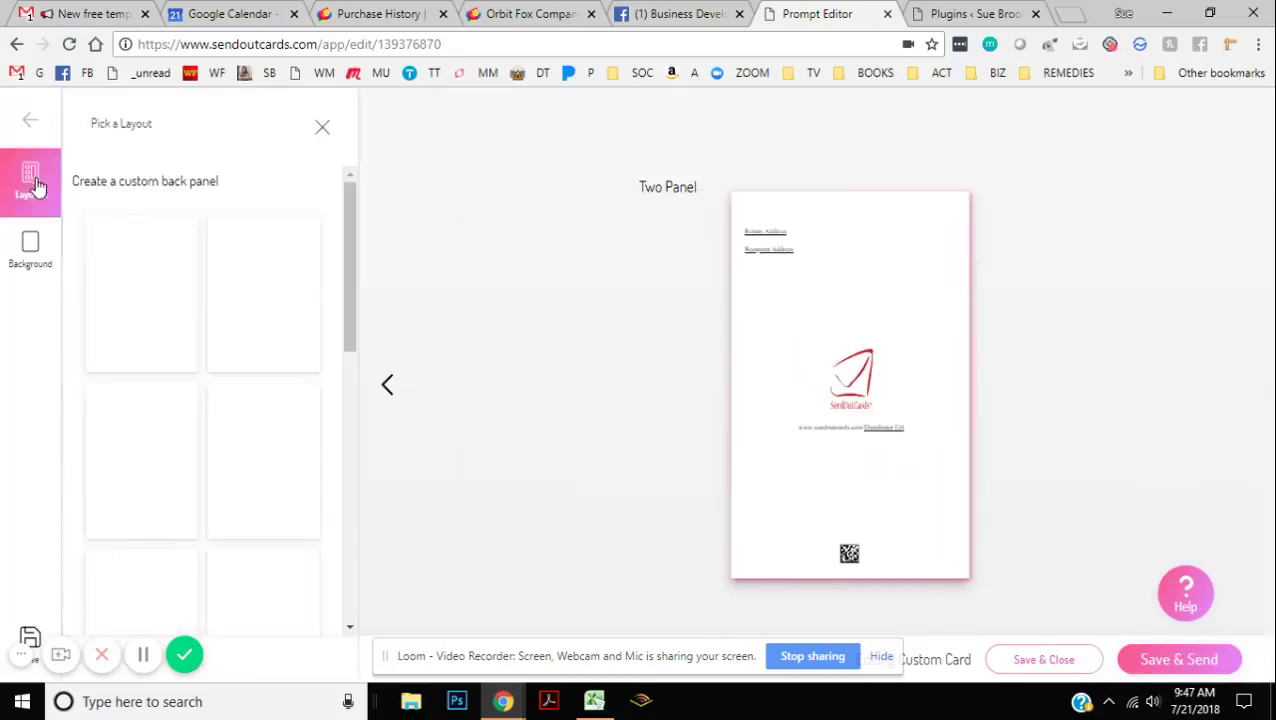
scroll(281, 470, down, 2)
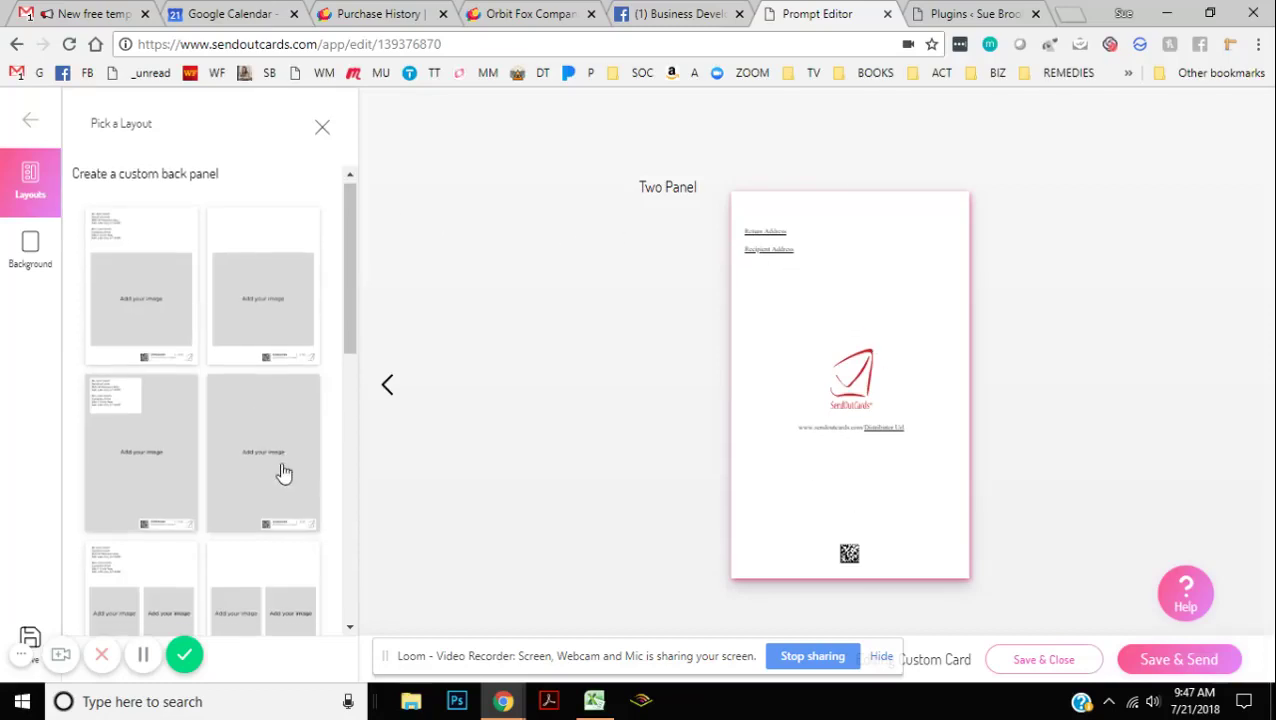
scroll(267, 515, down, 5)
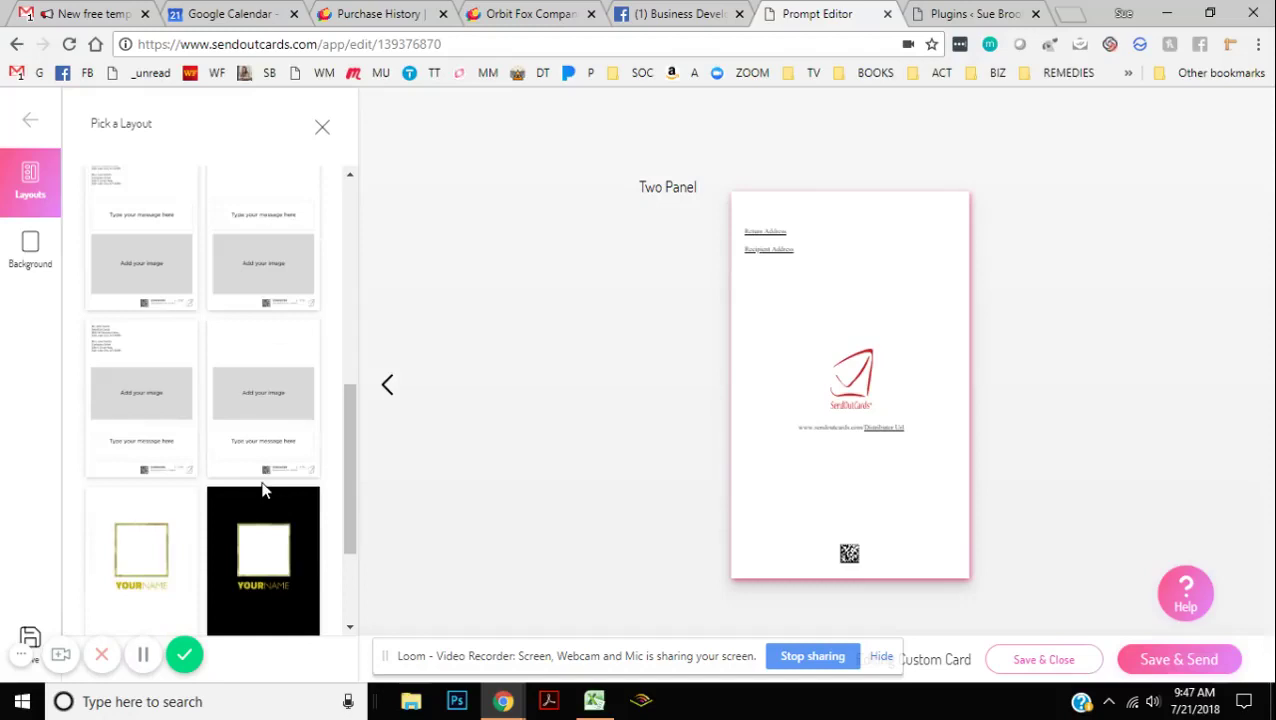
click(150, 548)
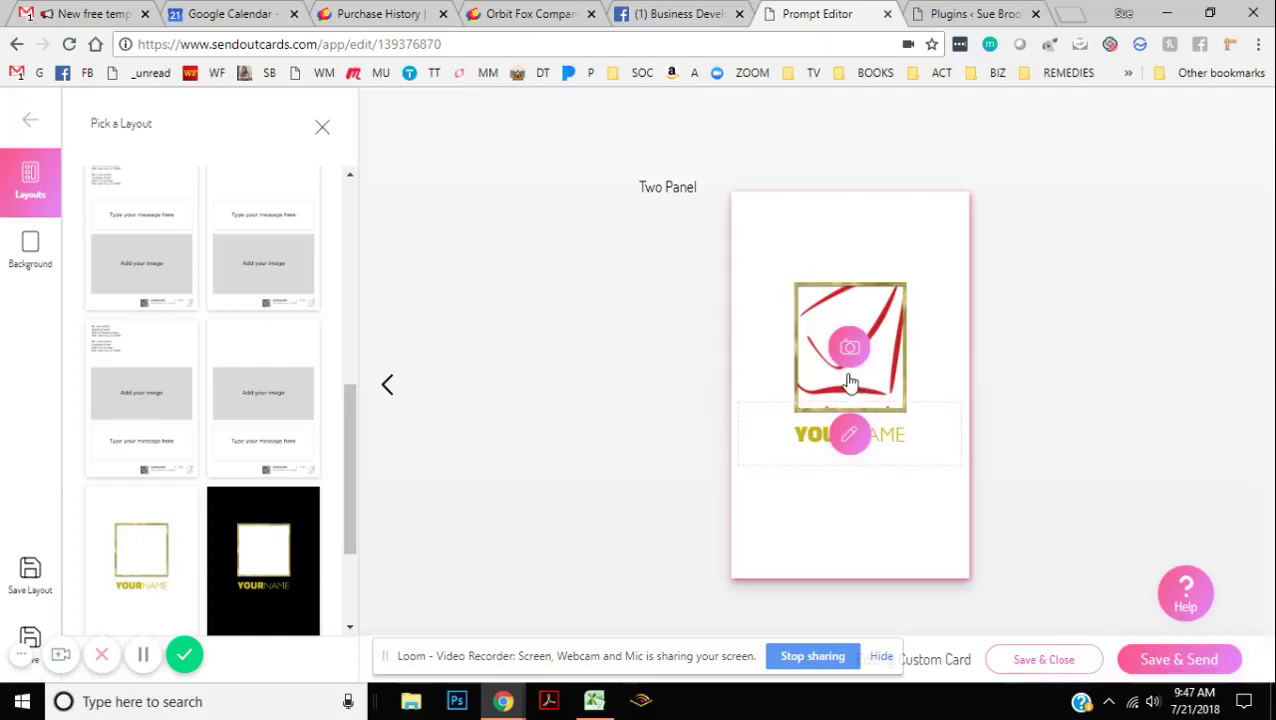
click(849, 349)
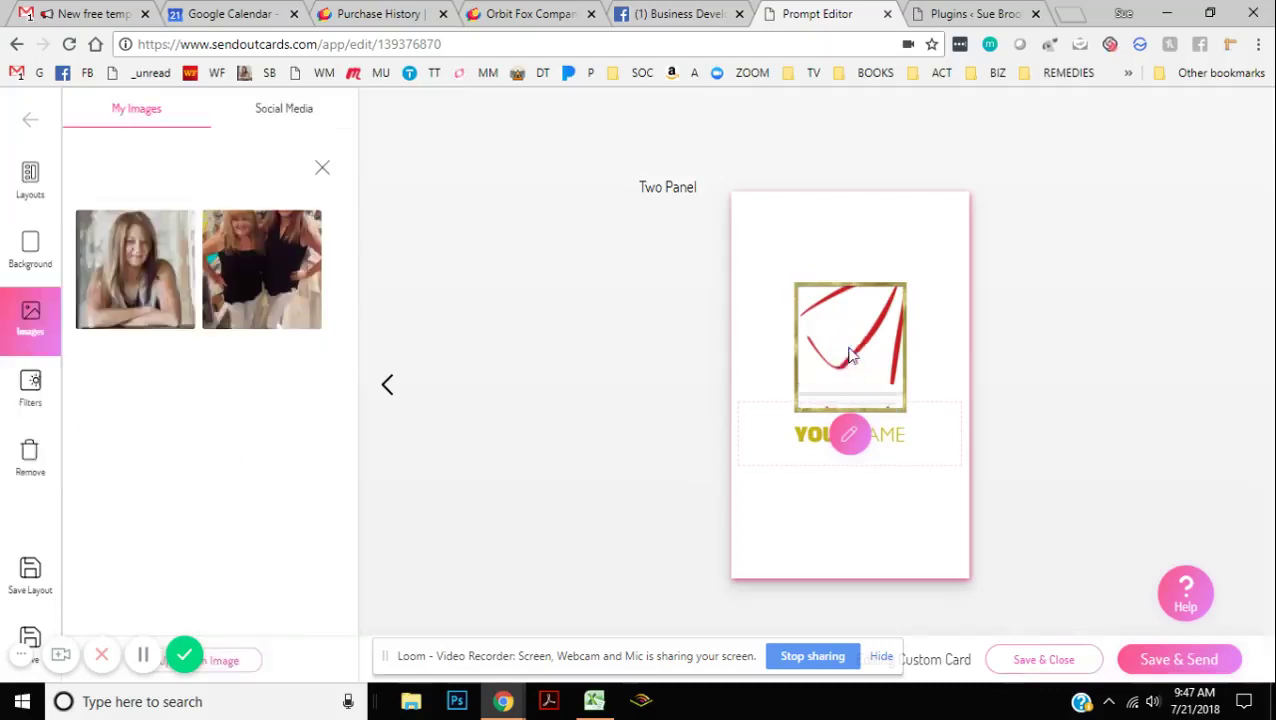
click(155, 264)
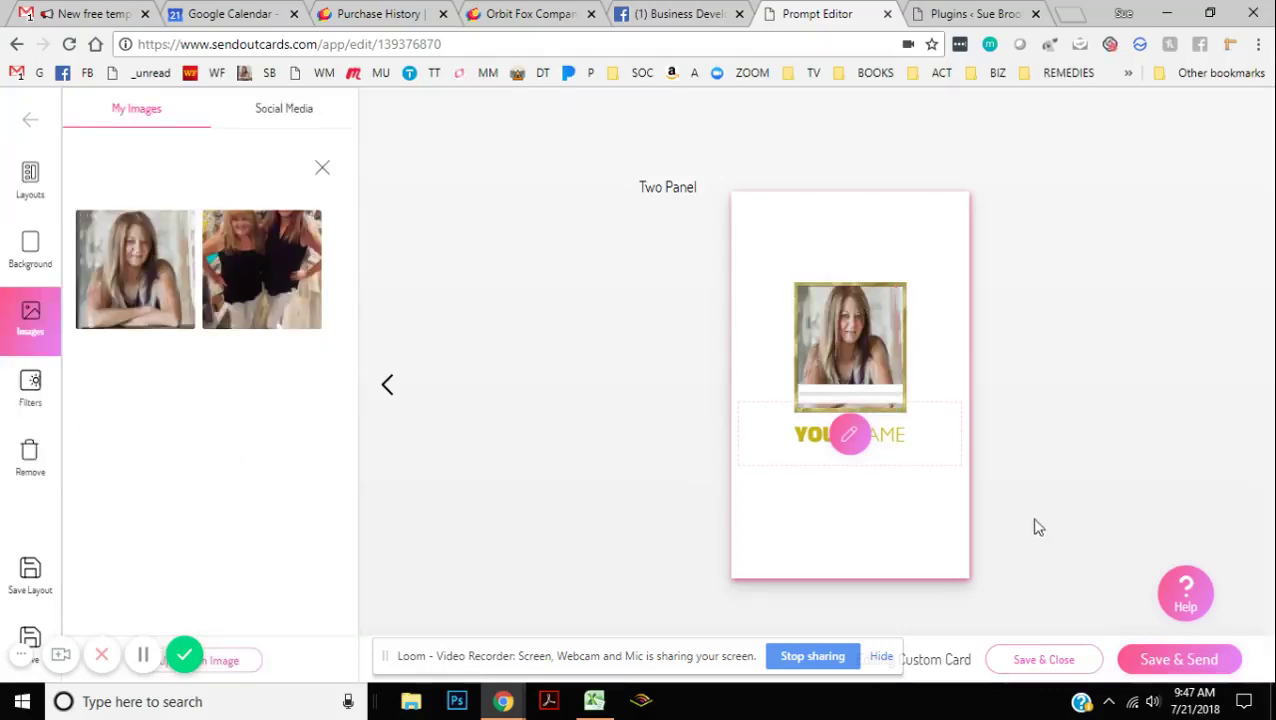
Step: Replace YOUR and NAME with the sender's first and last name, then Save & Send
click(904, 437)
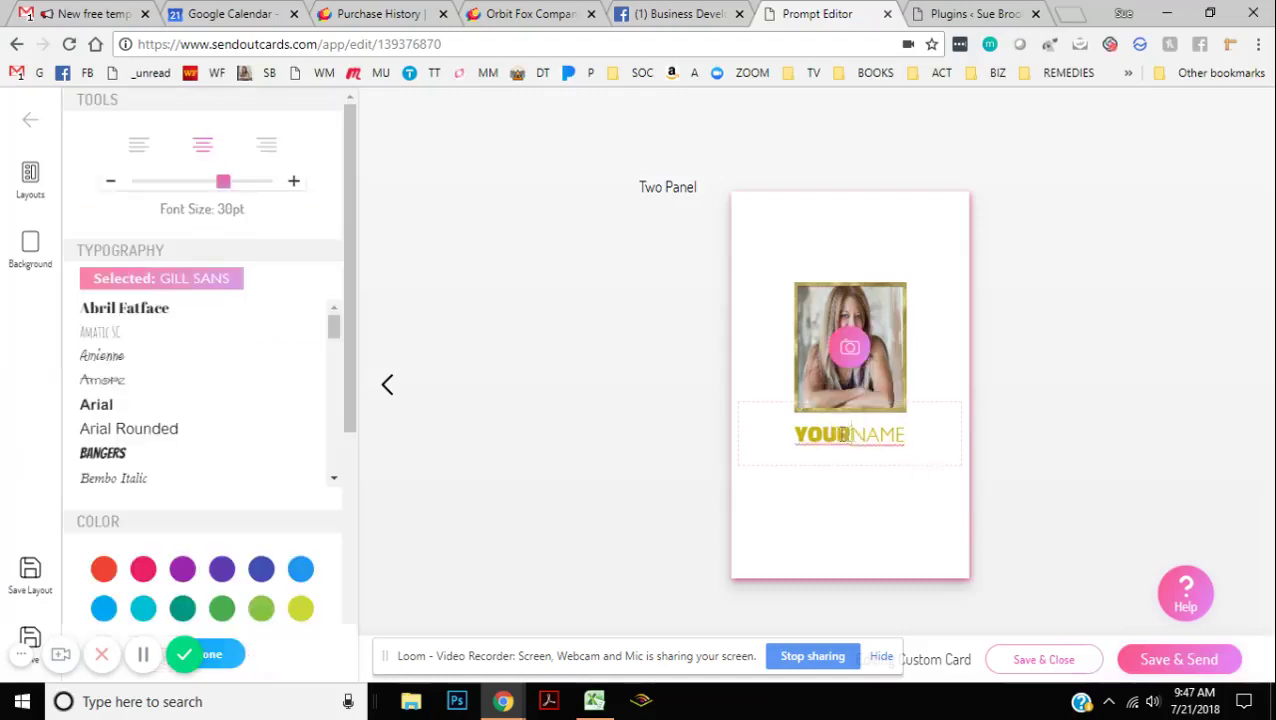
drag(851, 434, 766, 427)
drag(908, 440, 846, 428)
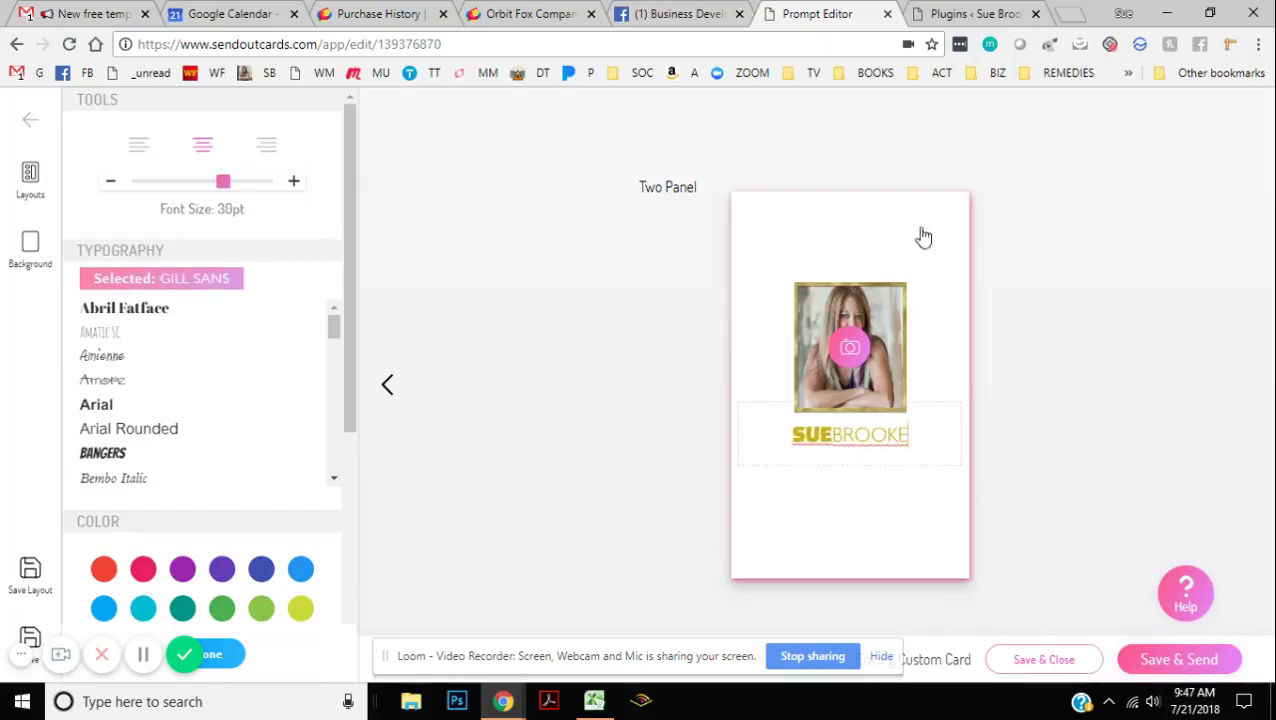
click(1178, 660)
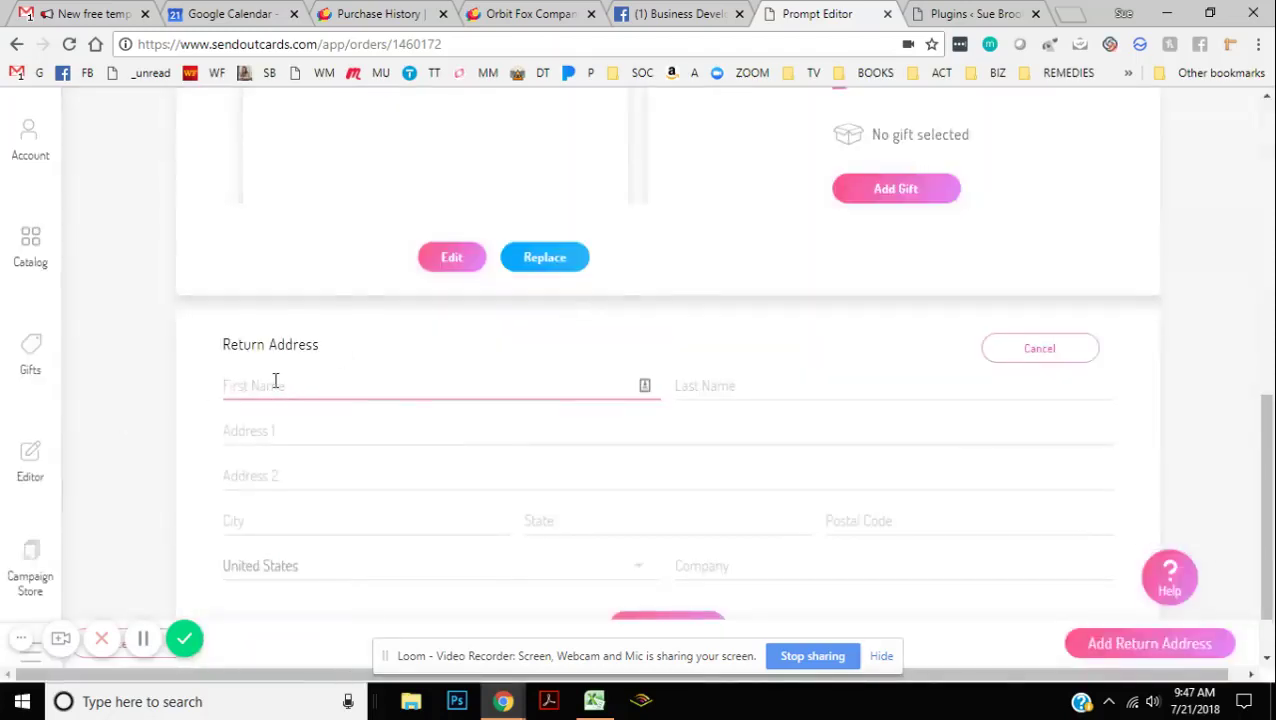
Step: Autofill the return address from the sender's saved contact details and save it
click(276, 383)
text(Sue)
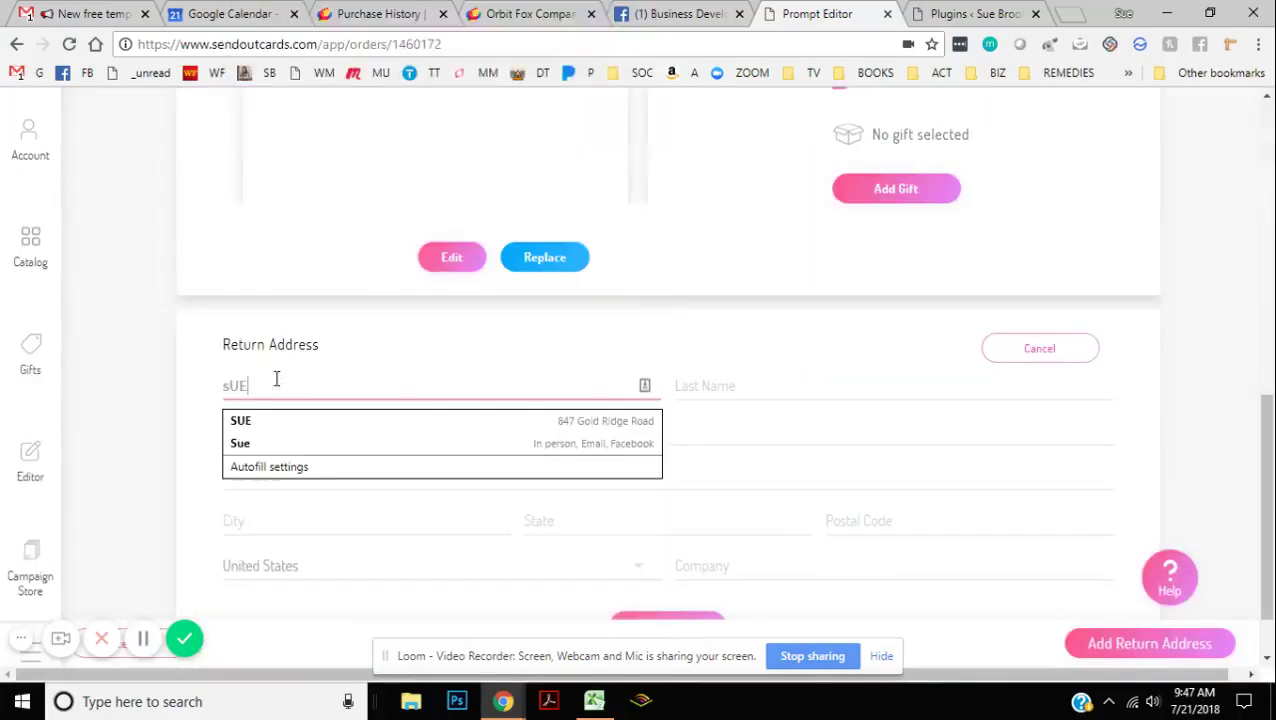
click(281, 424)
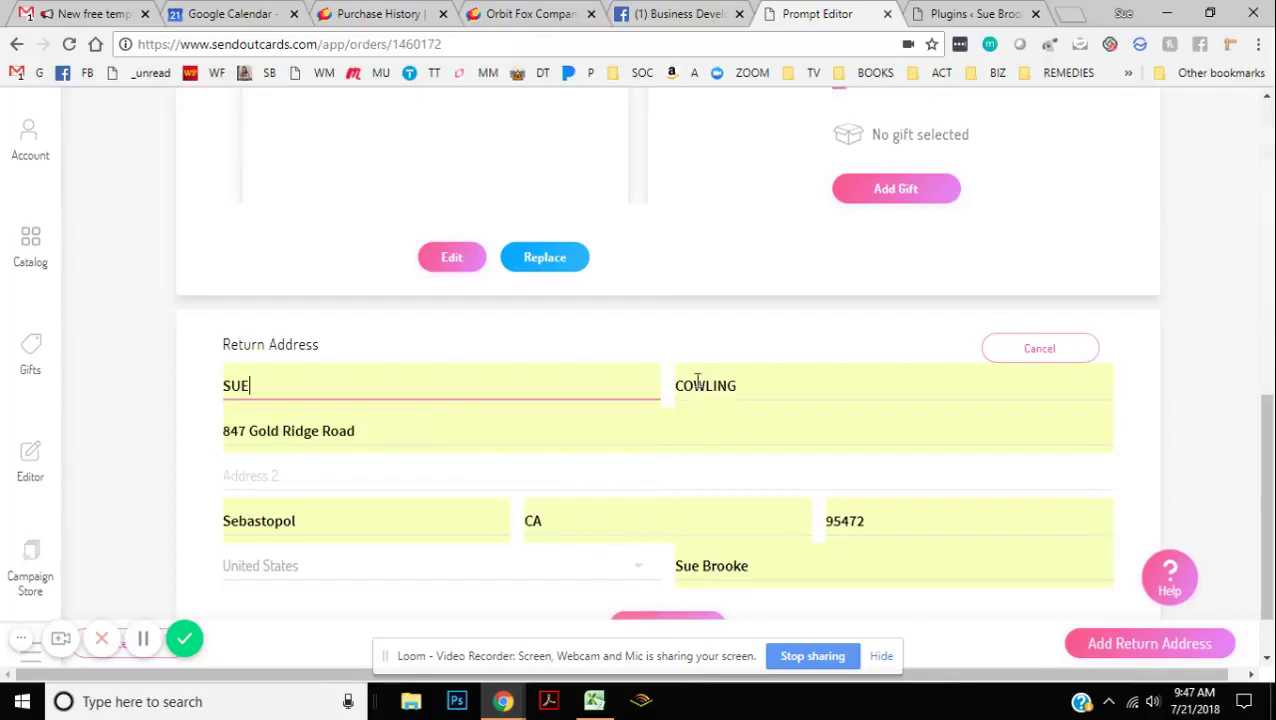
scroll(698, 384, down, 1)
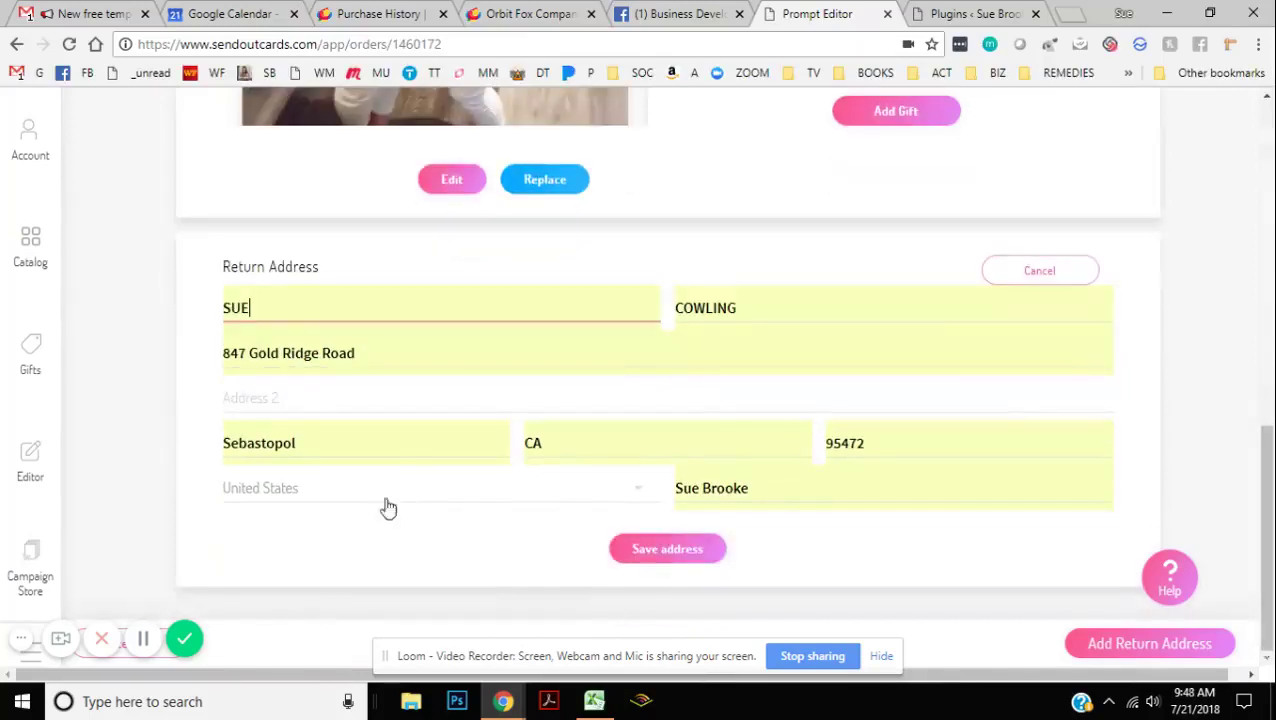
click(689, 552)
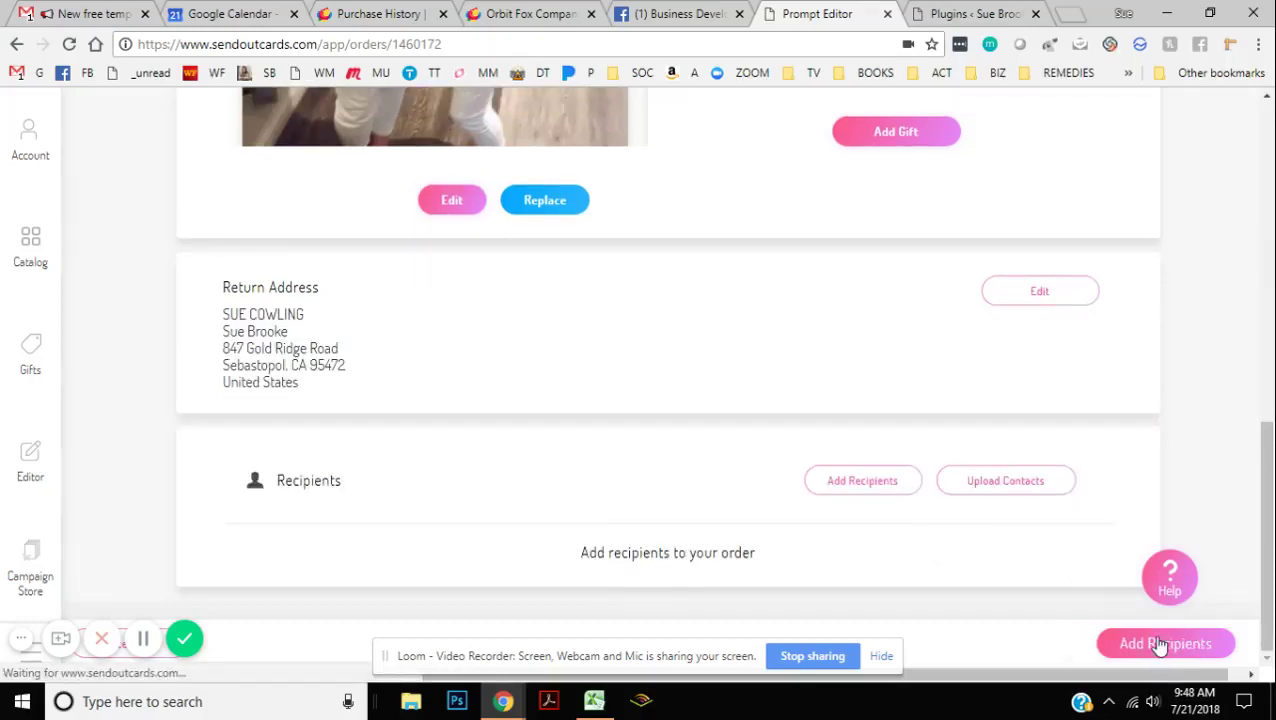
Step: Tick the only saved contact in the contact list as the card's recipient
click(845, 490)
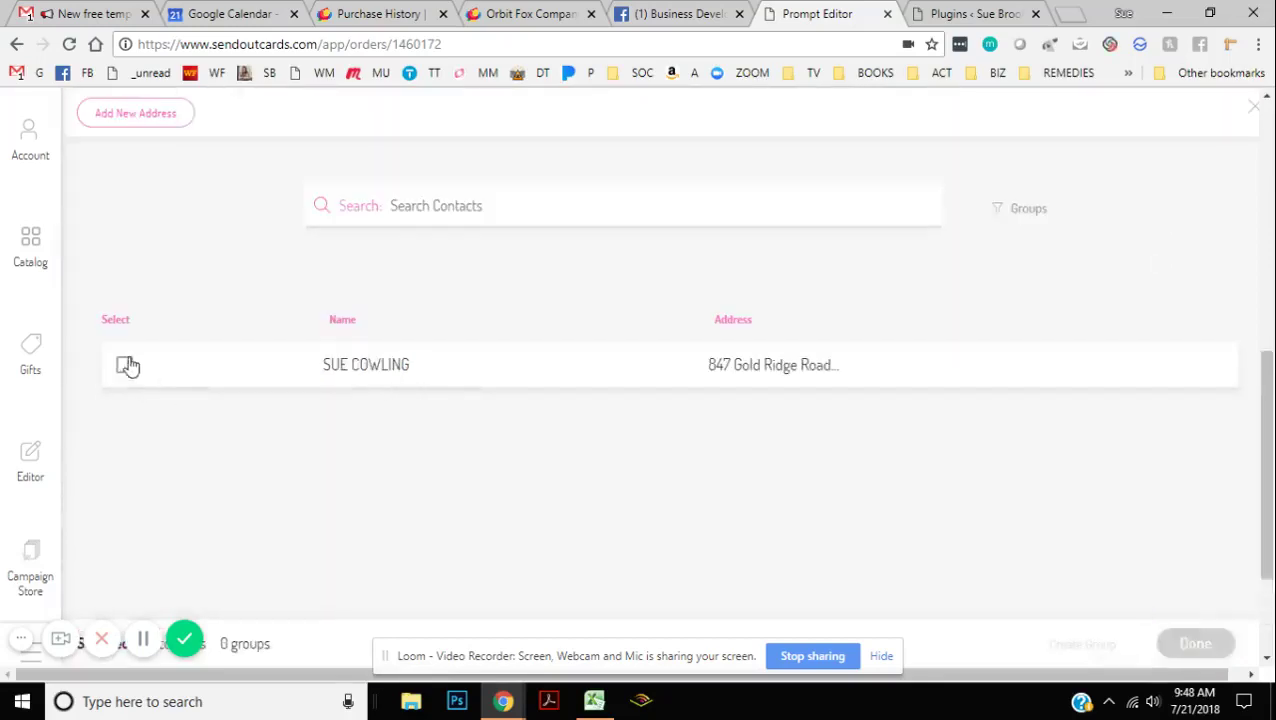
scroll(113, 383, up, 10)
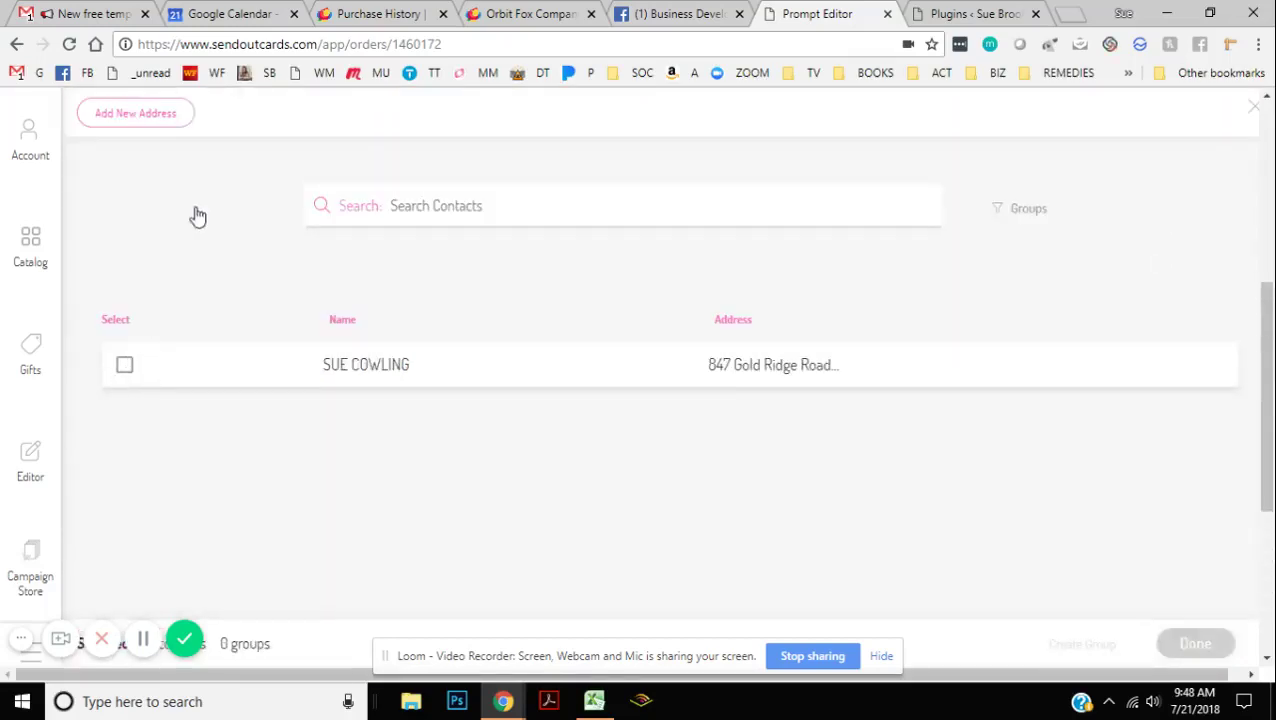
click(128, 116)
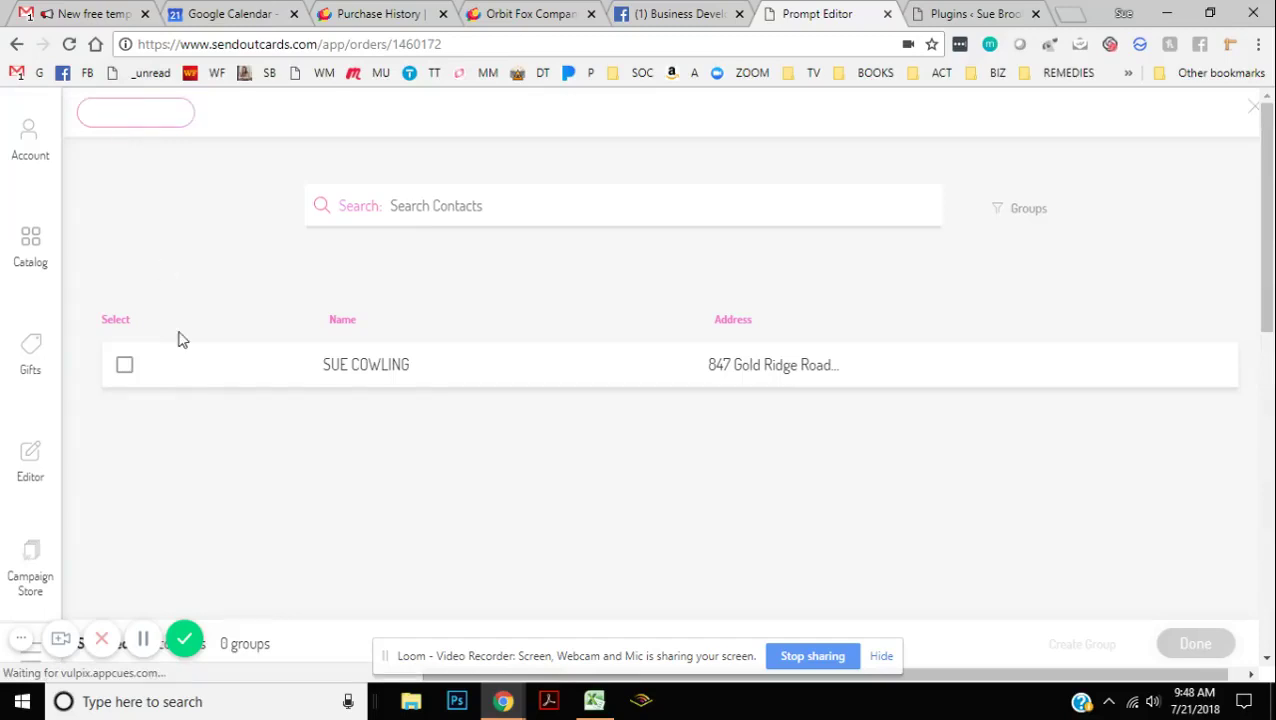
click(124, 367)
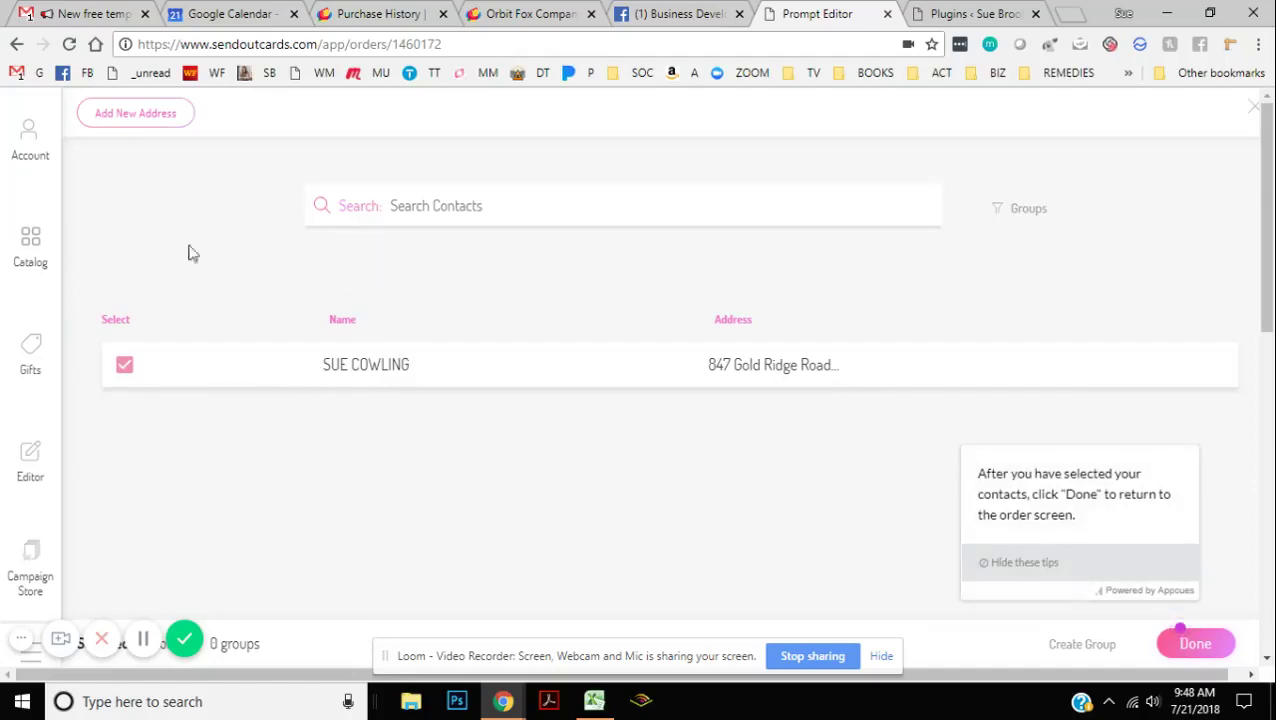
Step: Confirm the recipient, review the order and send it to Checkout with Ready to Send
click(1201, 650)
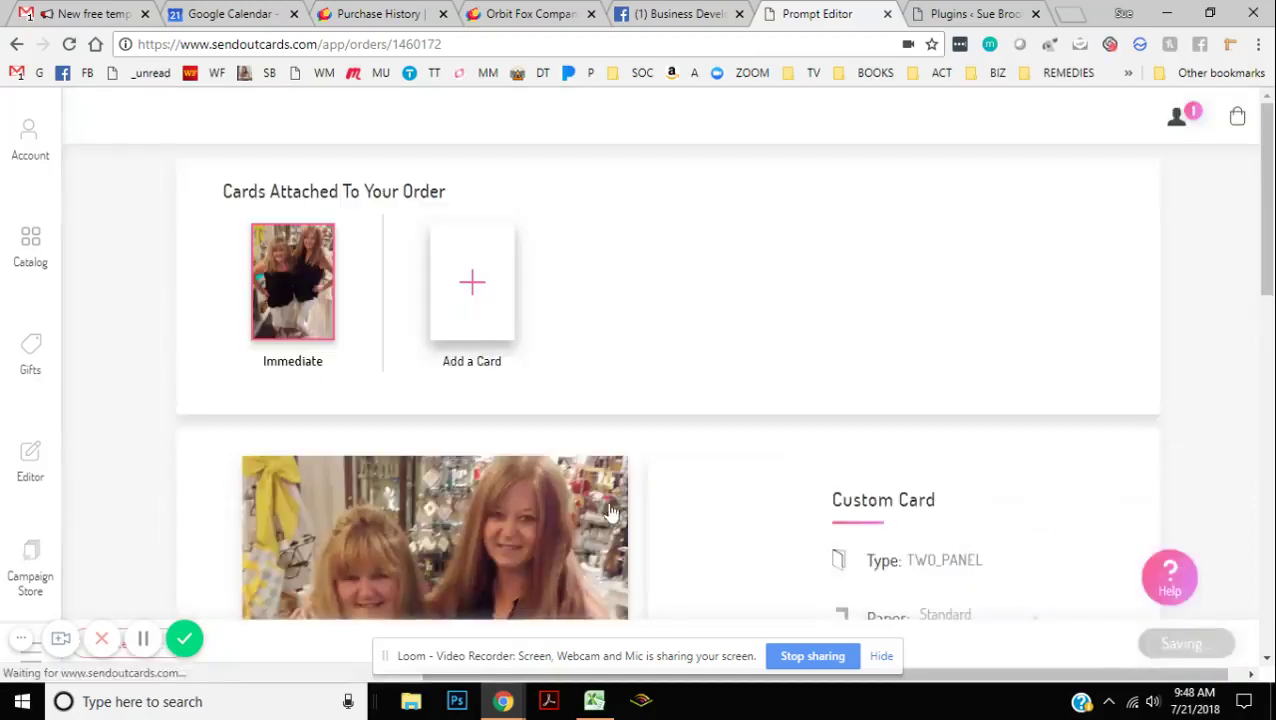
scroll(938, 405, down, 1)
scroll(938, 405, down, 5)
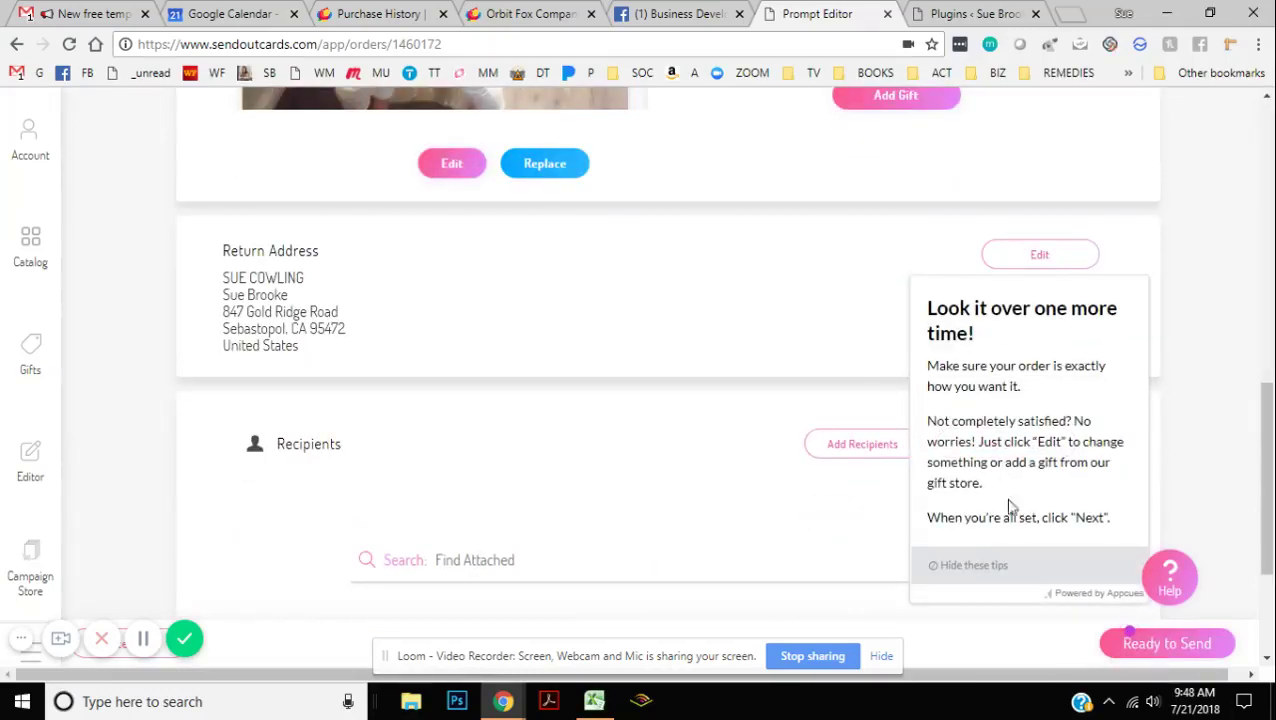
click(1172, 651)
scroll(758, 435, down, 4)
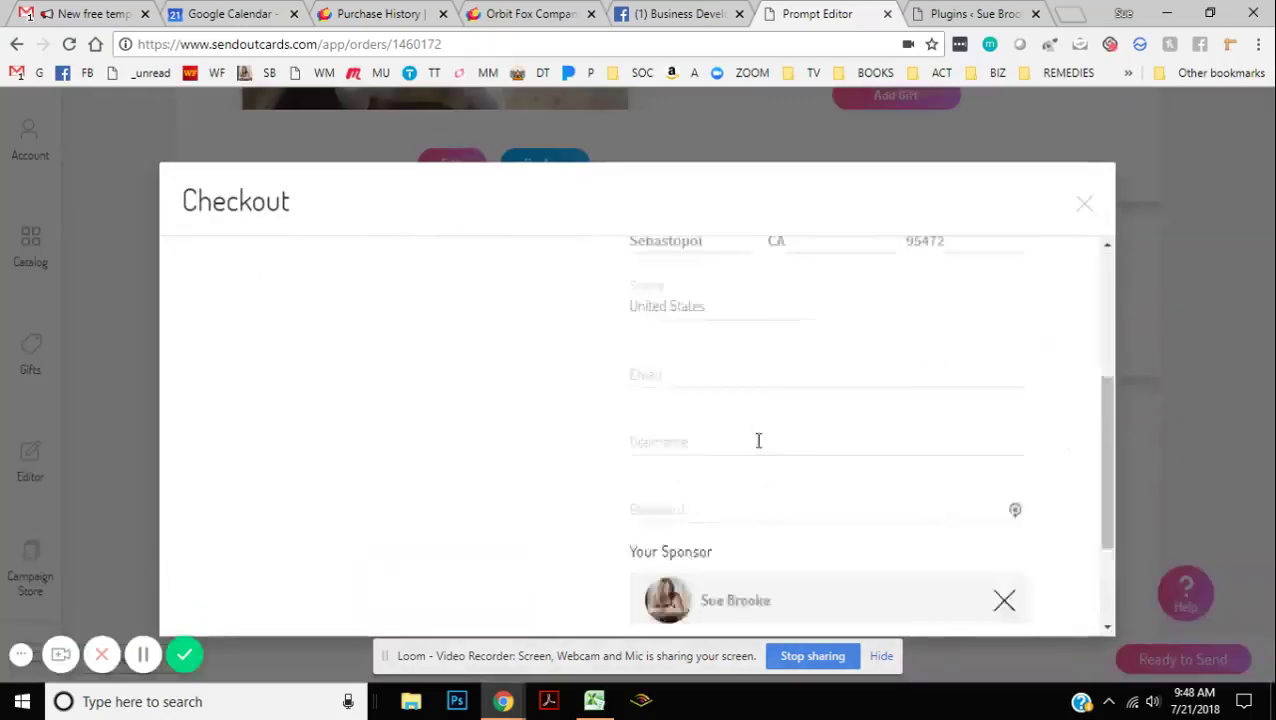
scroll(705, 335, up, 1)
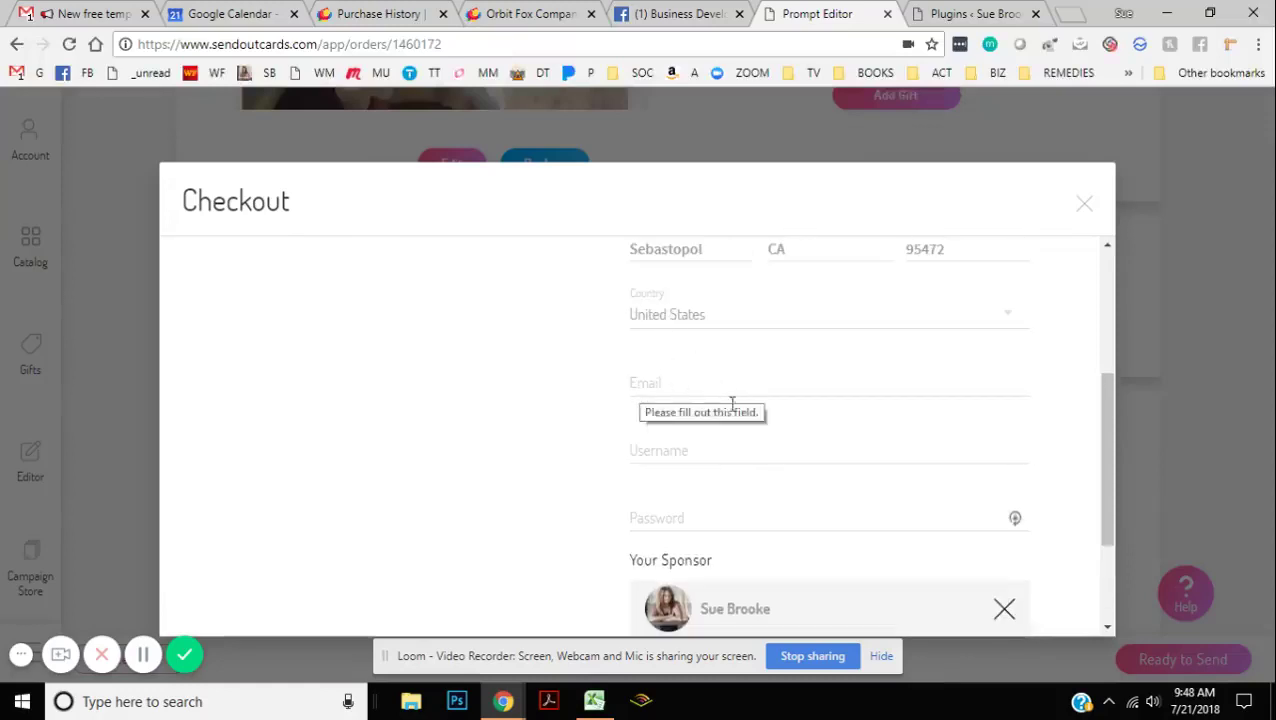
scroll(780, 501, down, 1)
scroll(780, 501, down, 2)
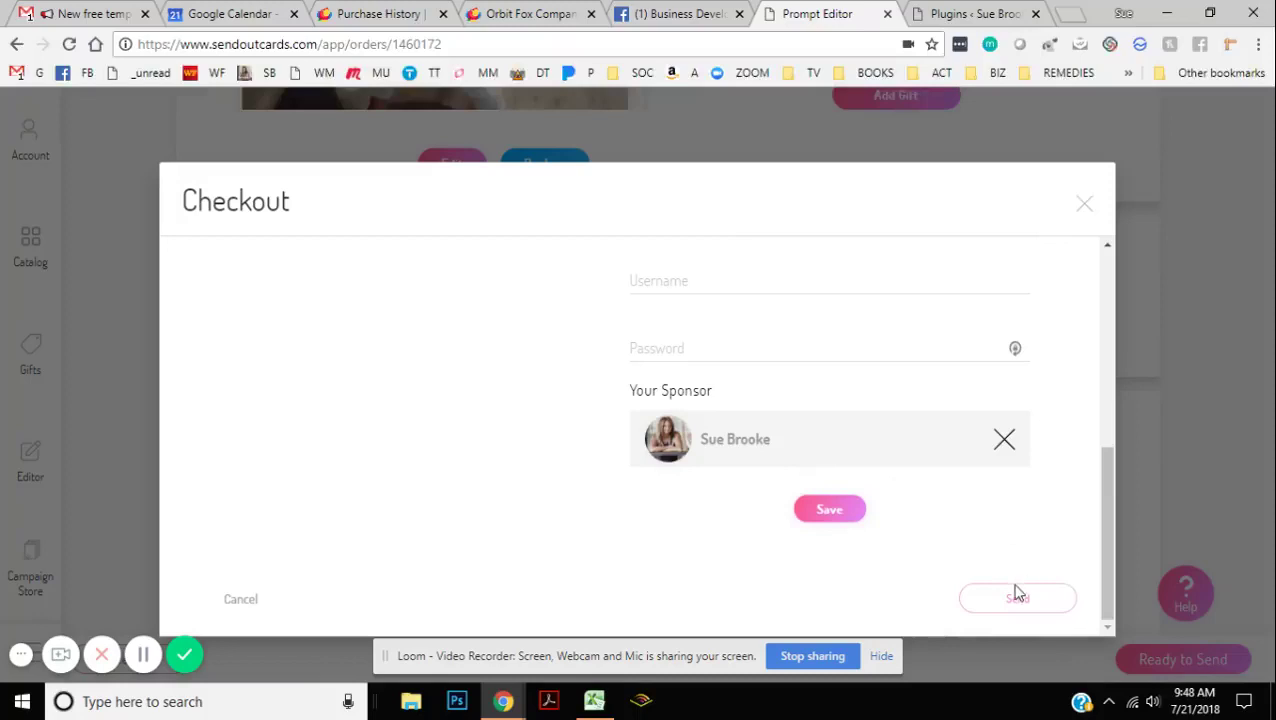
scroll(593, 338, up, 1)
scroll(593, 338, up, 1)
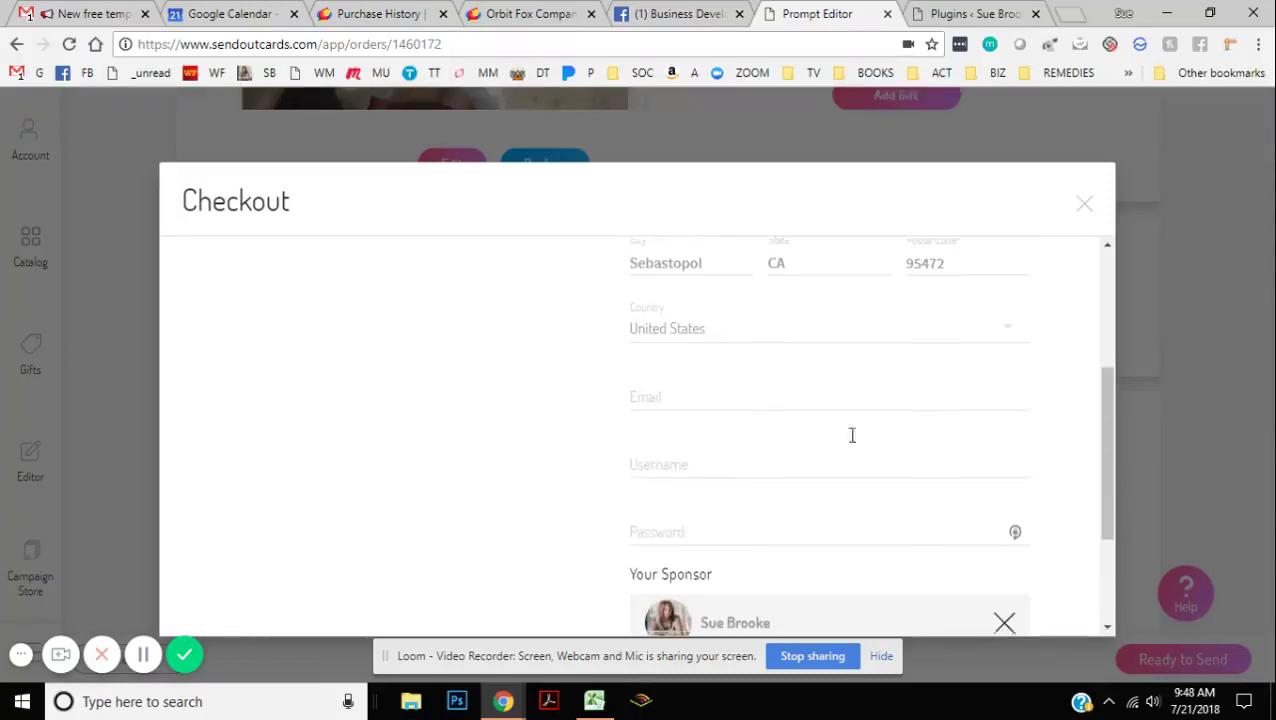
scroll(880, 480, down, 2)
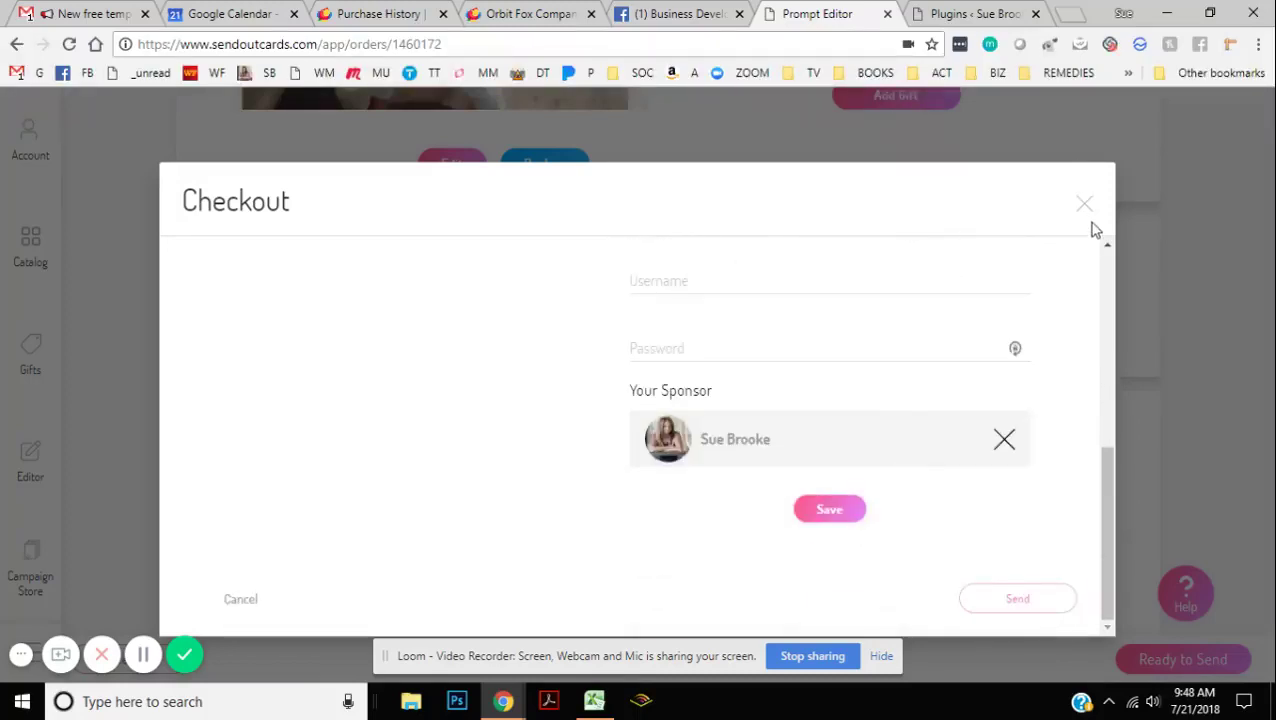